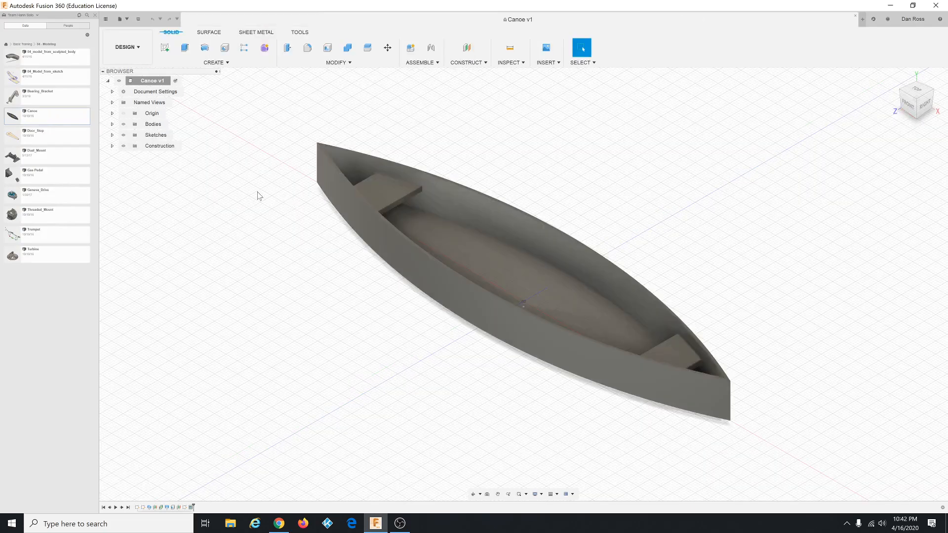
Step: List the canoe's construction geometry and examine the two construction planes in the hull from several angles
{"action": "left_click", "coordinate": [112, 146]}
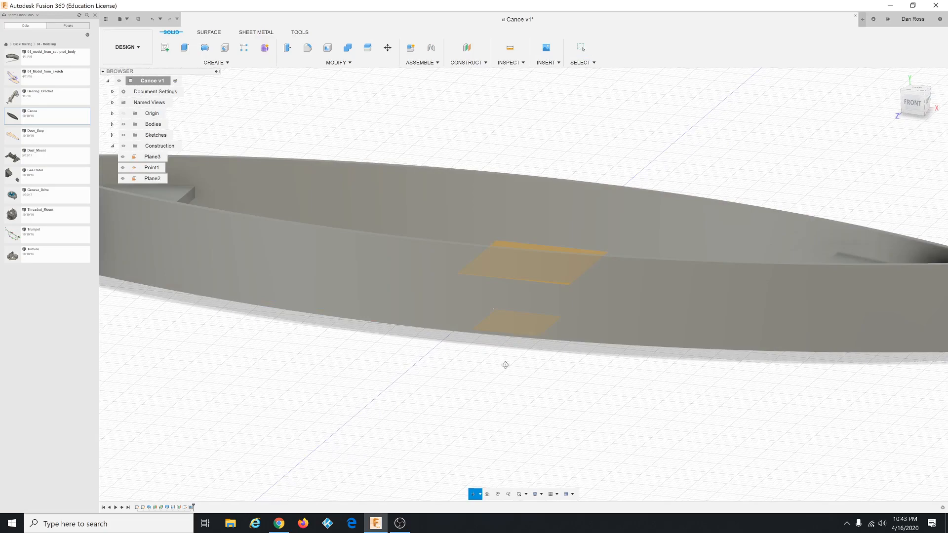
{"action": "middle_click_drag", "start_coordinate": [505, 364], "coordinate": [519, 293], "text": "shift"}
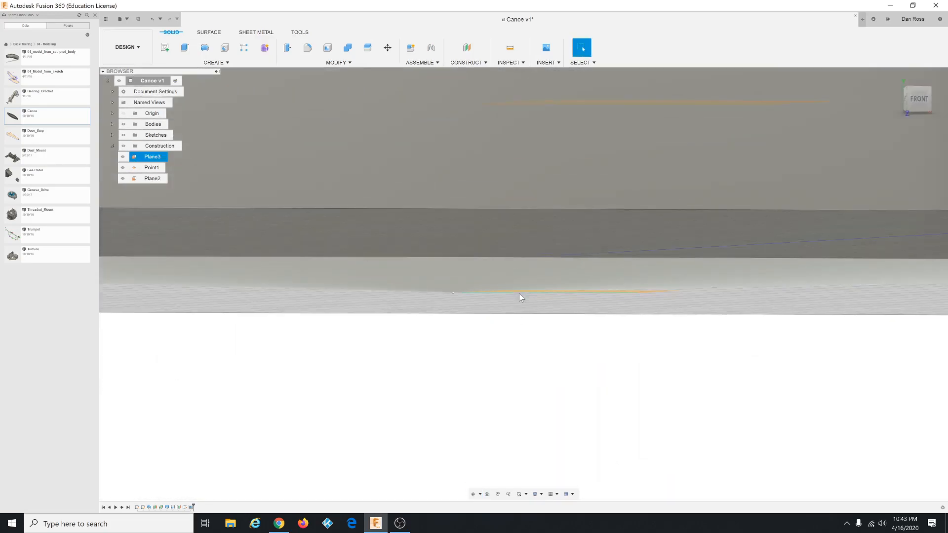
{"action": "middle_click_drag", "start_coordinate": [542, 329], "coordinate": [514, 378], "text": "shift"}
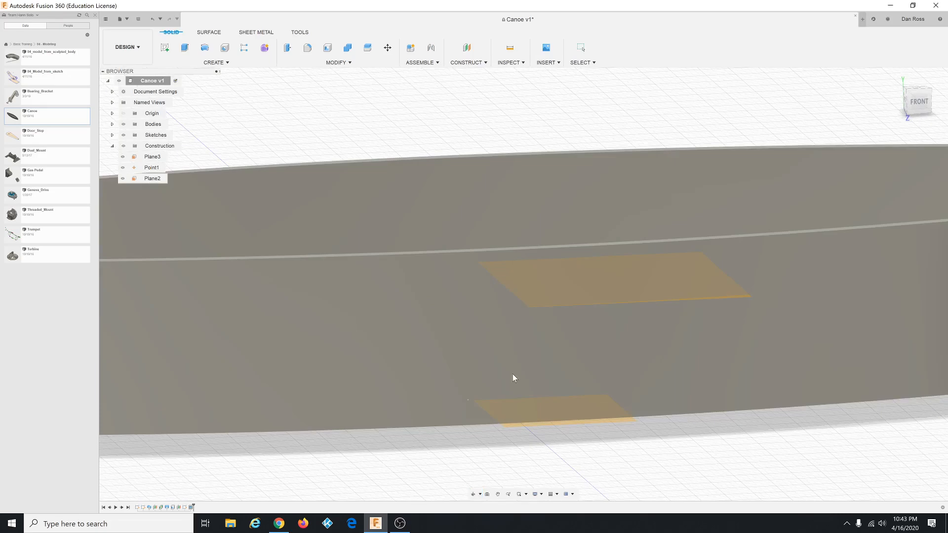
{"action": "middle_click_drag", "start_coordinate": [538, 330], "coordinate": [525, 334], "text": "shift"}
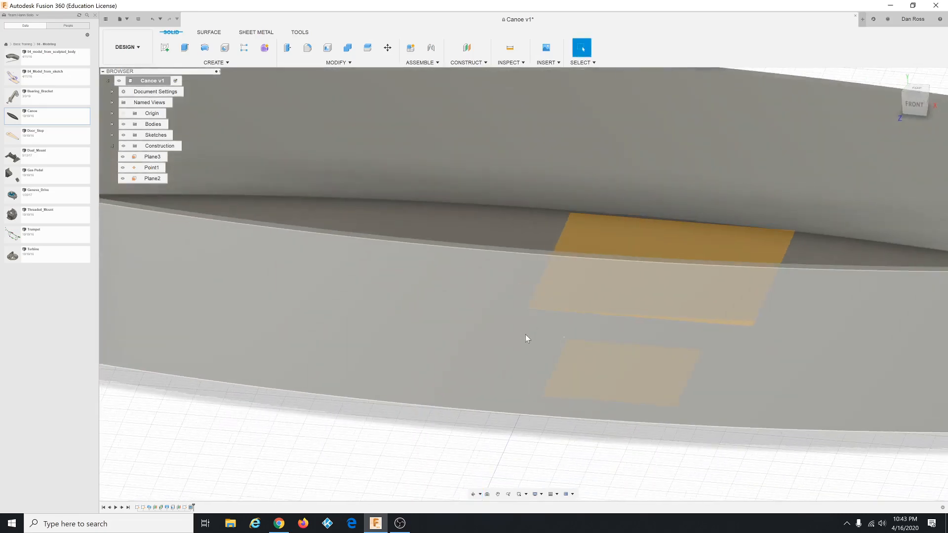
{"action": "scroll", "coordinate": [525, 334], "scroll_direction": "down", "scroll_amount": 3}
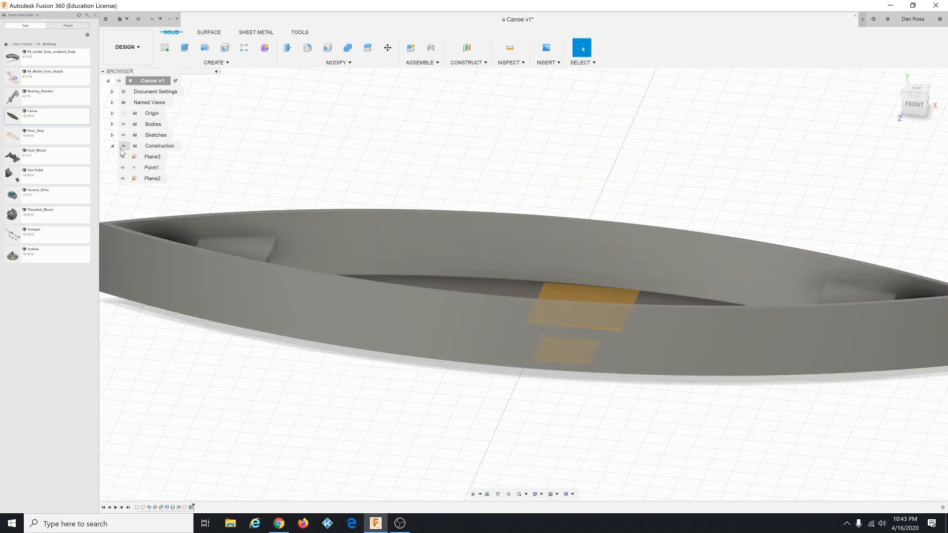
{"action": "left_click", "coordinate": [112, 146]}
{"action": "left_click", "coordinate": [112, 146]}
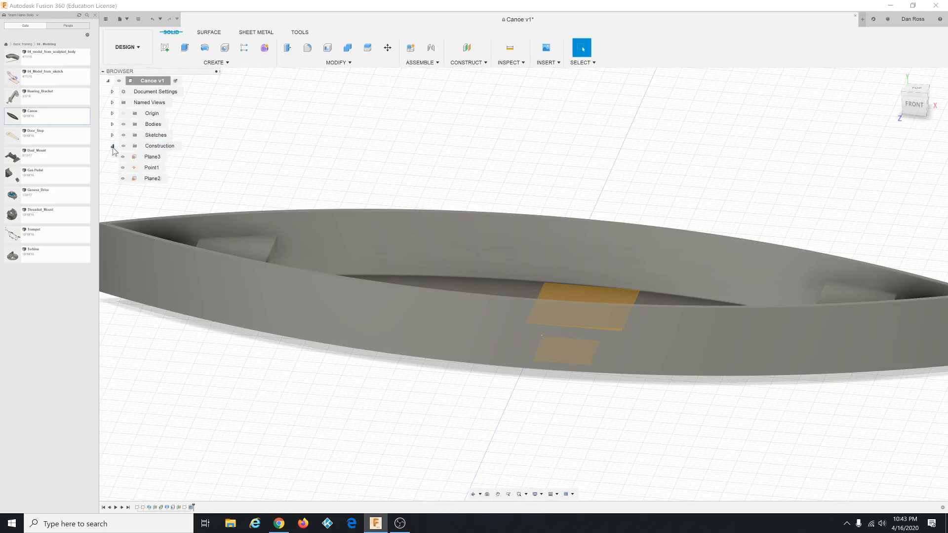
Step: List the sketches and make the Body, Shape and Seats sketches visible together with the canoe
{"action": "left_click", "coordinate": [112, 135]}
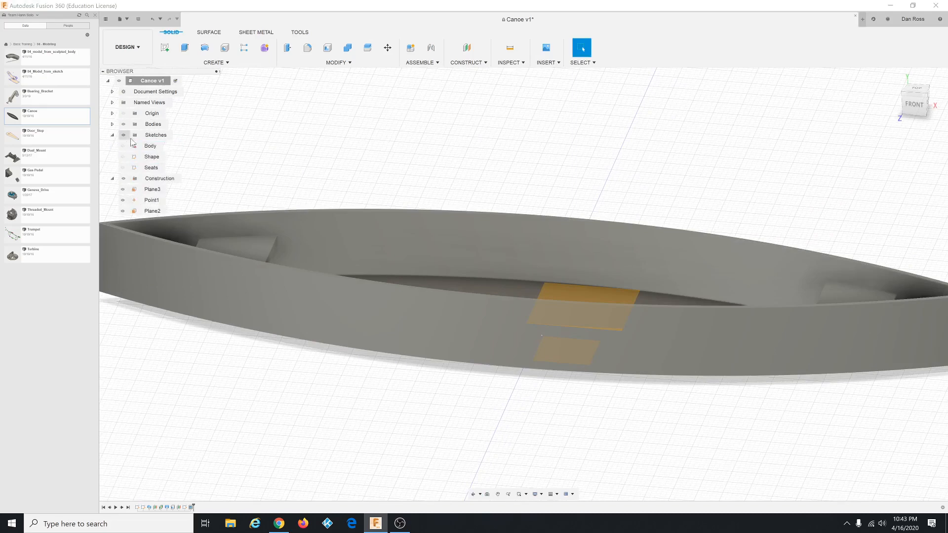
{"action": "left_click", "coordinate": [123, 146]}
{"action": "left_click", "coordinate": [122, 156]}
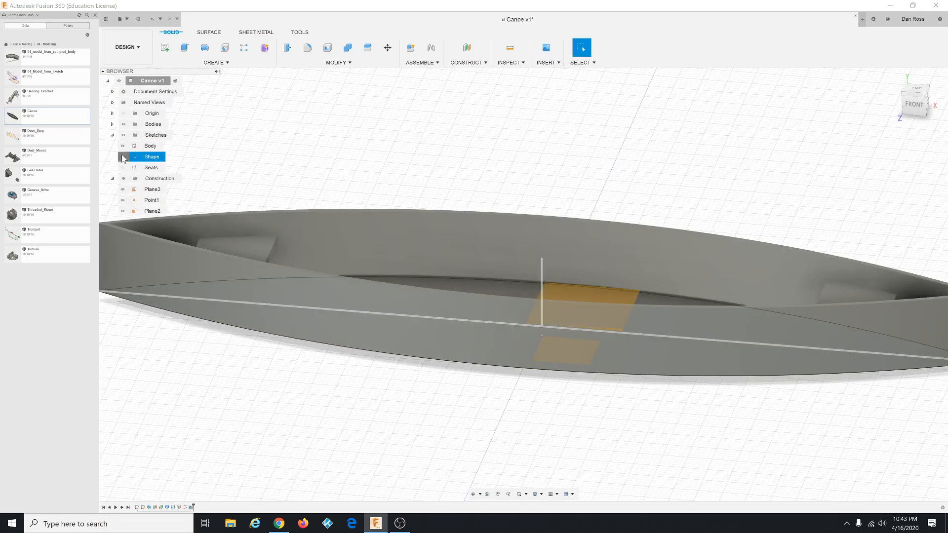
{"action": "left_click", "coordinate": [123, 167]}
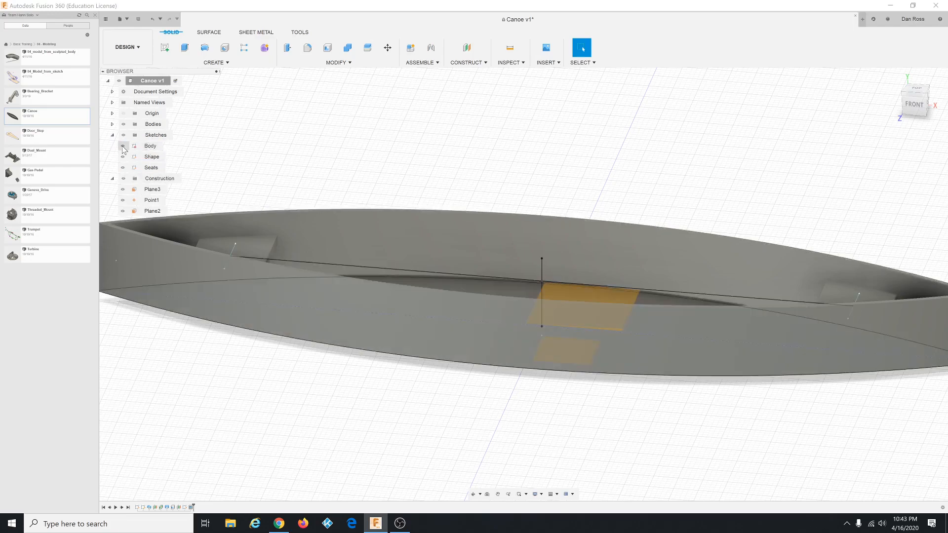
Step: Hide the solid body Body2 and view the Body and Shape sketches one at a time
{"action": "left_click", "coordinate": [112, 124]}
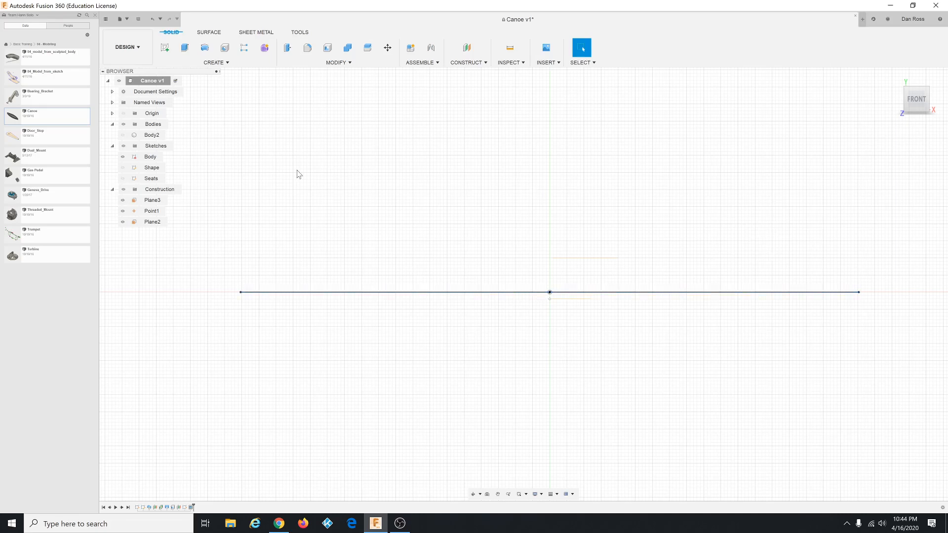
{"action": "left_click", "coordinate": [123, 156]}
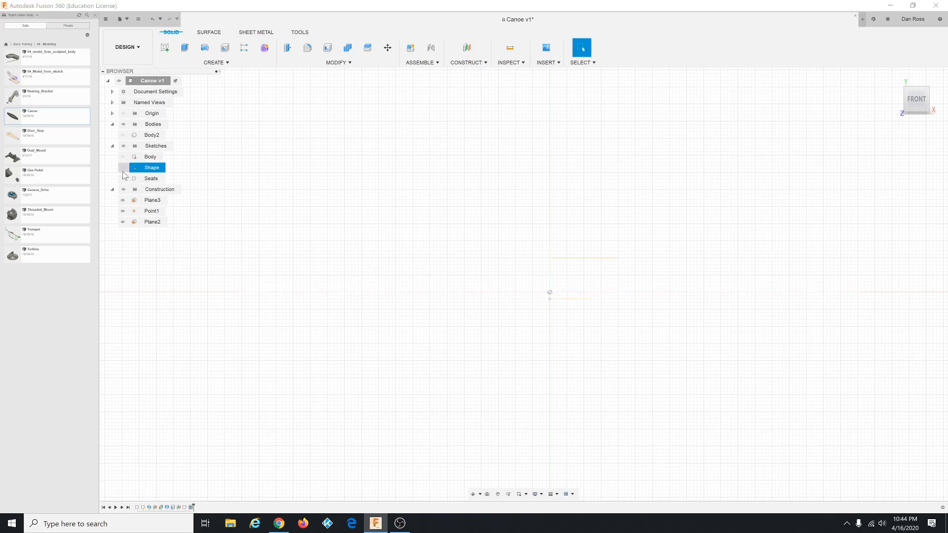
{"action": "left_click", "coordinate": [122, 167]}
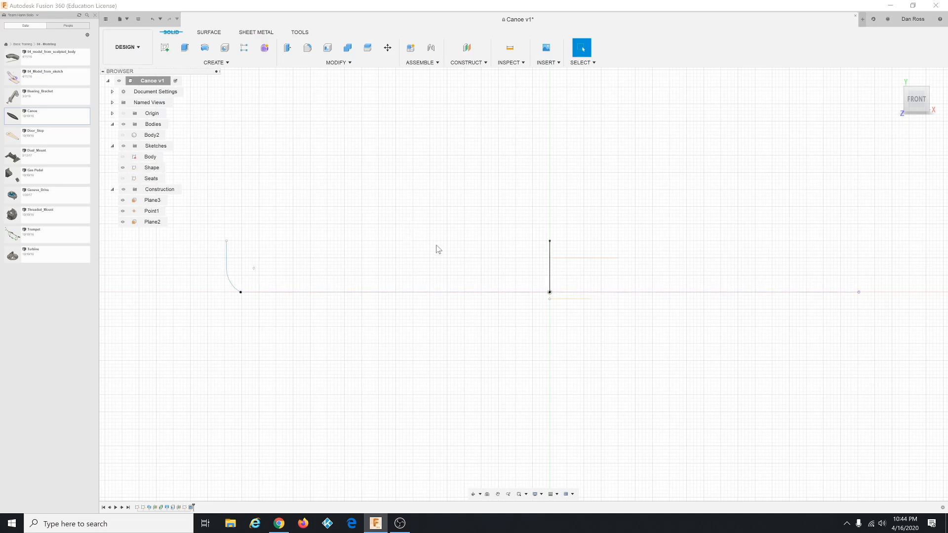
Step: Examine the Seats sketch on its own with Plane3 selected, from the side and other angles, and return to the home view
{"action": "left_click", "coordinate": [934, 101]}
{"action": "left_click", "coordinate": [511, 343]}
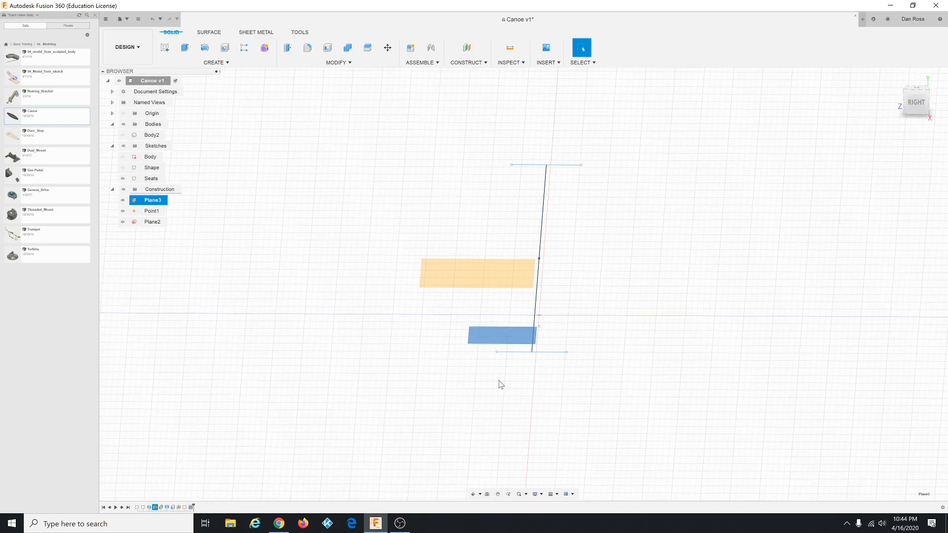
{"action": "middle_click_drag", "start_coordinate": [498, 382], "coordinate": [527, 376], "text": "shift"}
{"action": "left_click_drag", "start_coordinate": [528, 376], "coordinate": [546, 381]}
{"action": "key", "text": "Escape"}
{"action": "scroll", "coordinate": [496, 322], "scroll_direction": "up", "scroll_amount": 5}
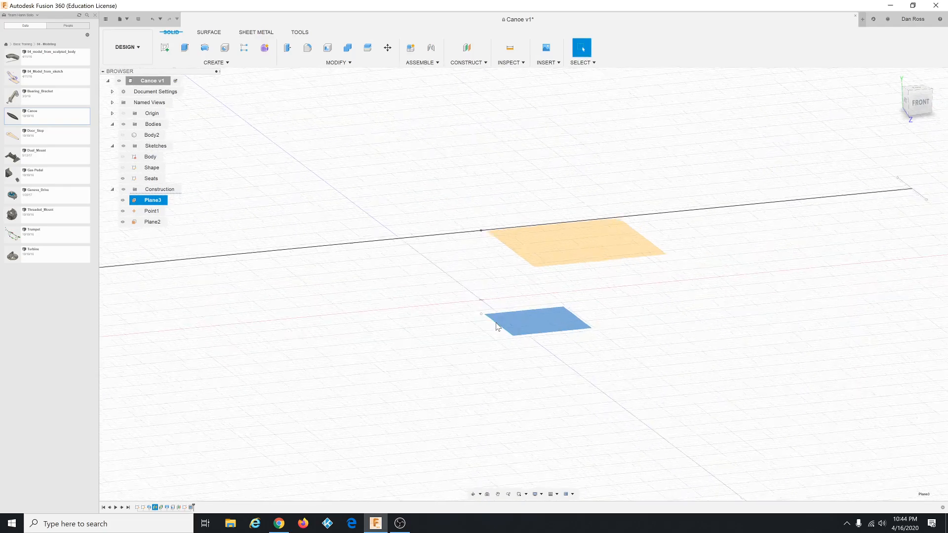
{"action": "left_click", "coordinate": [476, 313]}
{"action": "scroll", "coordinate": [476, 313], "scroll_direction": "down", "scroll_amount": 3}
{"action": "middle_click_drag", "start_coordinate": [476, 313], "coordinate": [495, 346], "text": "shift"}
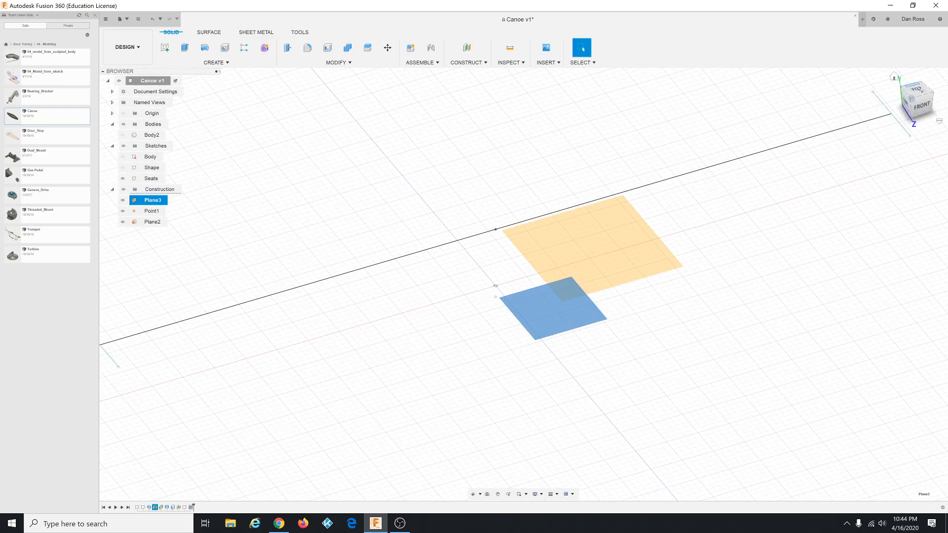
{"action": "left_click_drag", "start_coordinate": [913, 91], "coordinate": [911, 92]}
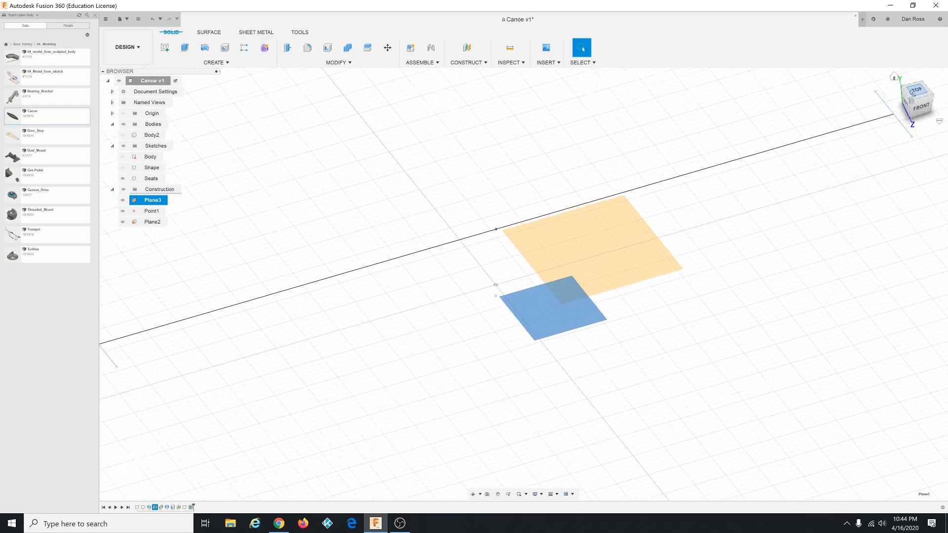
{"action": "left_click", "coordinate": [894, 77]}
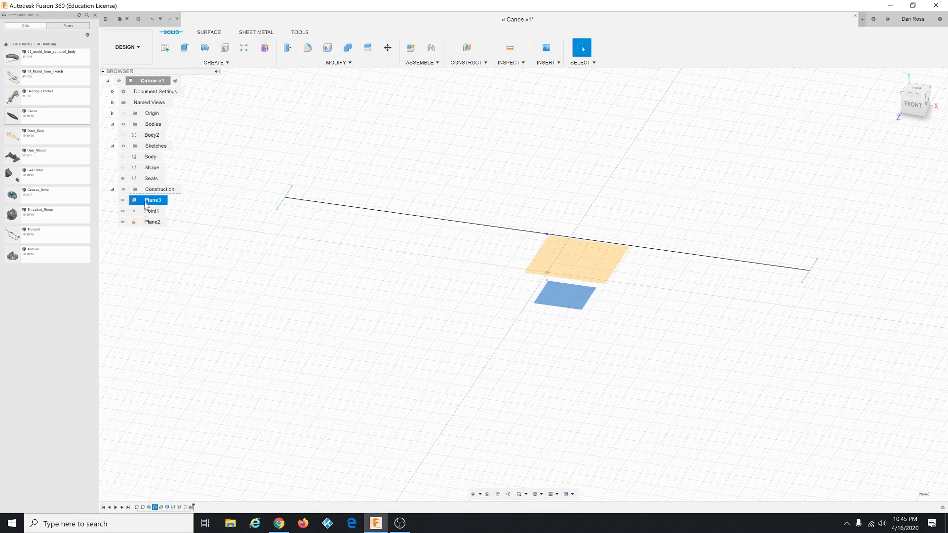
Step: Highlight Plane3, Plane2 and Point1 in turn to locate the construction geometry in the model
{"action": "left_click", "coordinate": [155, 211]}
{"action": "left_click", "coordinate": [156, 201]}
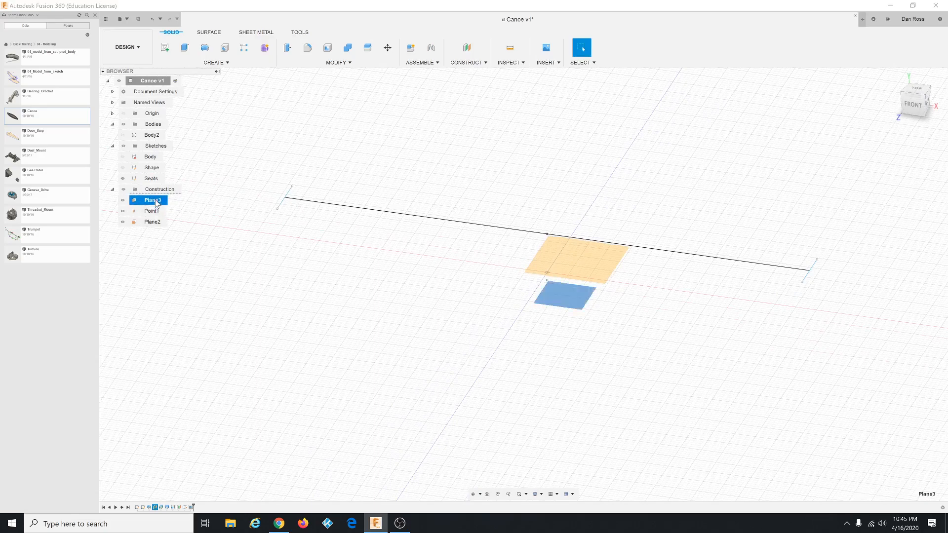
{"action": "left_click", "coordinate": [154, 223]}
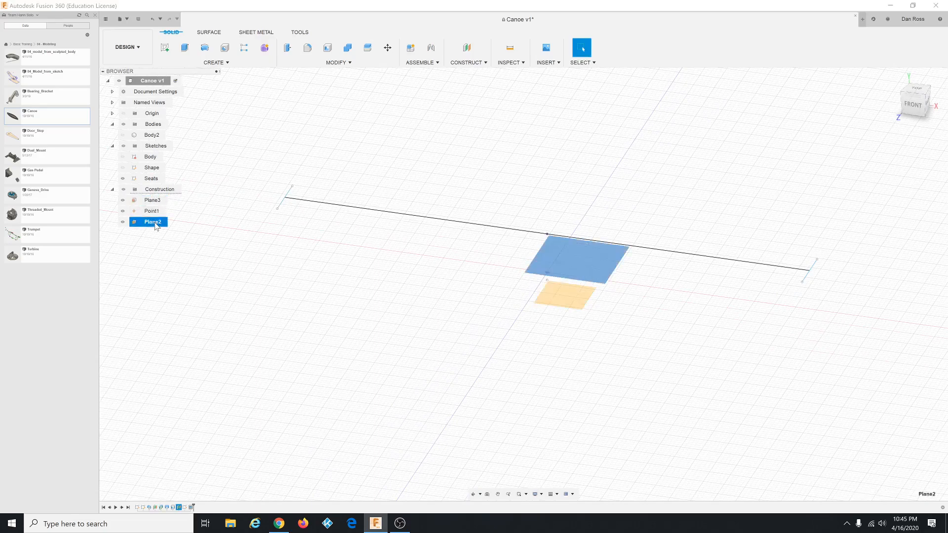
{"action": "left_click", "coordinate": [153, 211]}
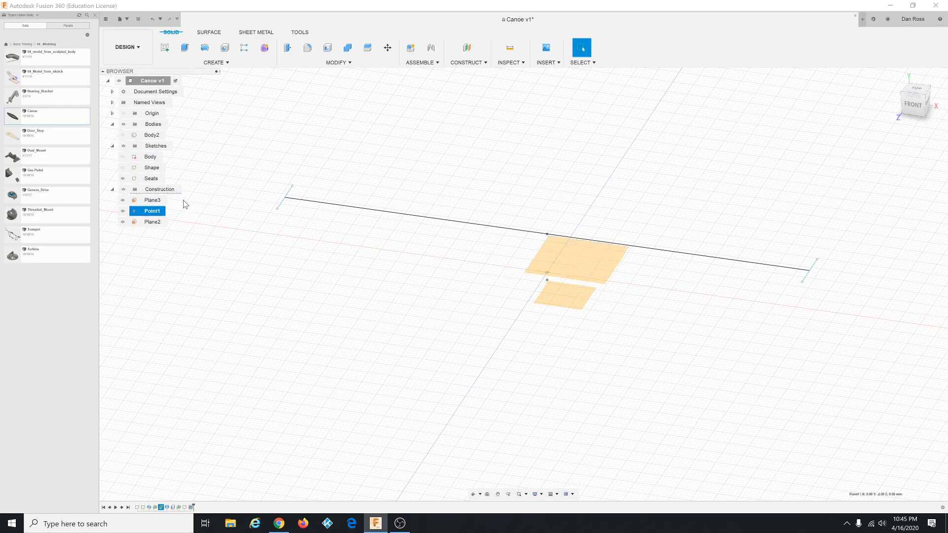
Step: Show the Shape and Body sketches and the solid body Body2 again
{"action": "left_click", "coordinate": [123, 167]}
{"action": "left_click", "coordinate": [123, 157]}
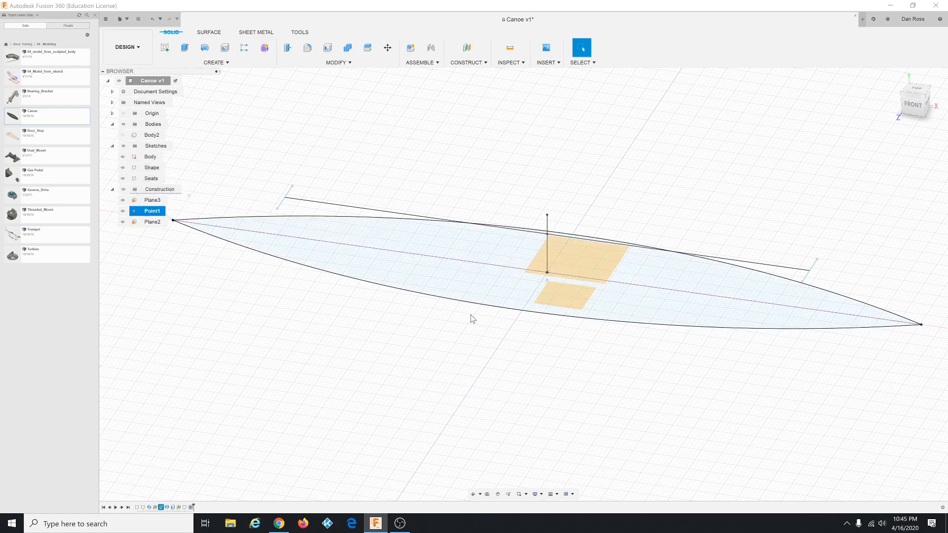
{"action": "middle_click_drag", "start_coordinate": [462, 316], "coordinate": [462, 341], "text": "shift"}
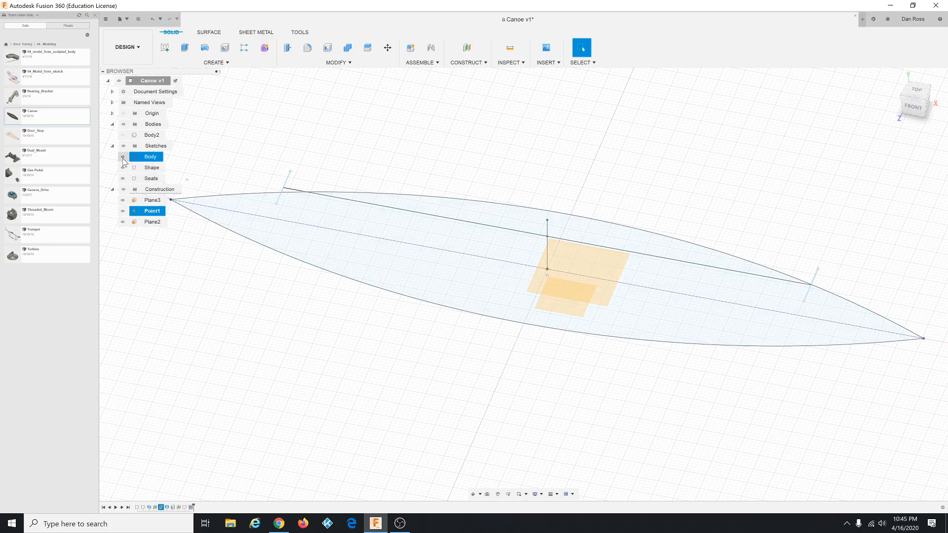
{"action": "left_click", "coordinate": [123, 135]}
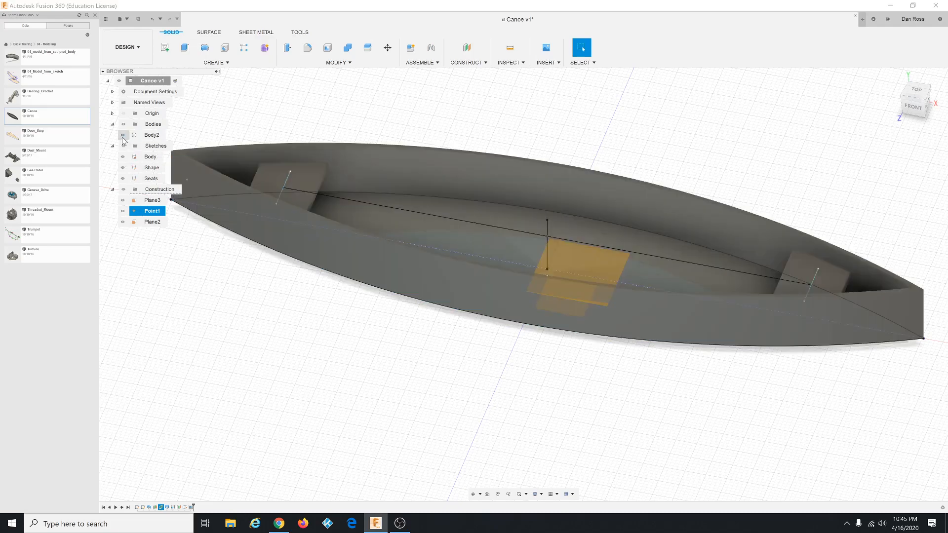
Step: Roll the design history back to the start and step forward feature by feature up to Loft2
{"action": "mouse_move", "coordinate": [370, 269]}
{"action": "middle_mouse_down", "text": "shift"}
{"action": "mouse_move", "coordinate": [356, 267]}
{"action": "mouse_move", "coordinate": [473, 262]}
{"action": "middle_mouse_up", "text": "shift"}
{"action": "left_click", "coordinate": [103, 508]}
{"action": "left_click", "coordinate": [121, 507]}
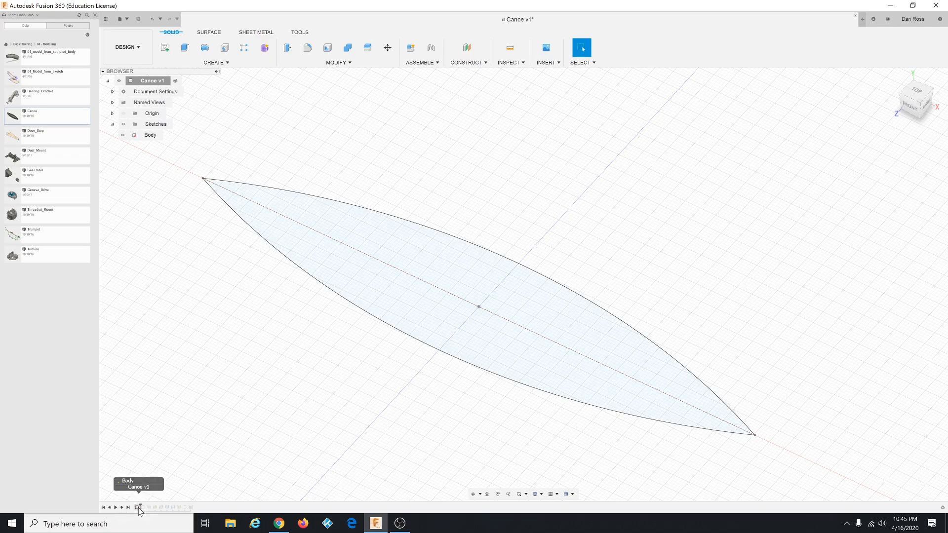
{"action": "left_click", "coordinate": [122, 507]}
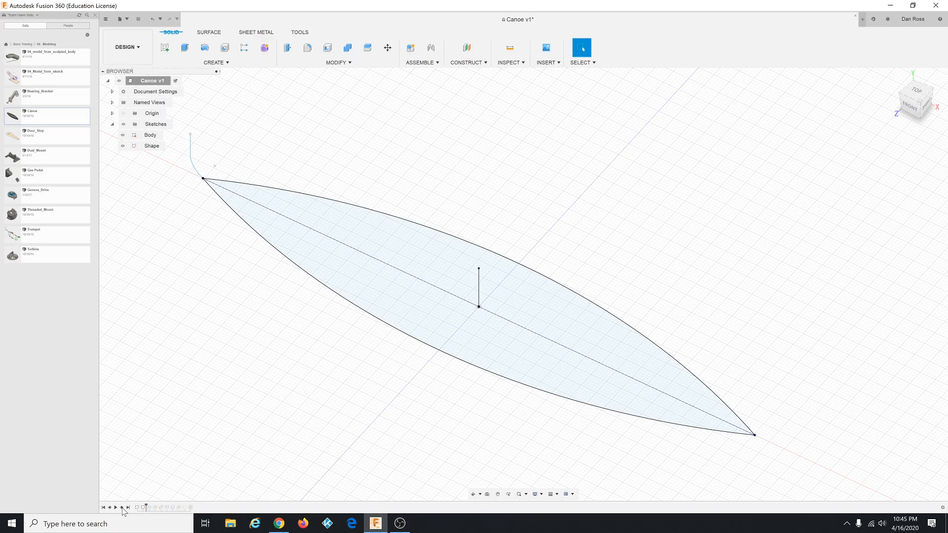
{"action": "left_click", "coordinate": [121, 508]}
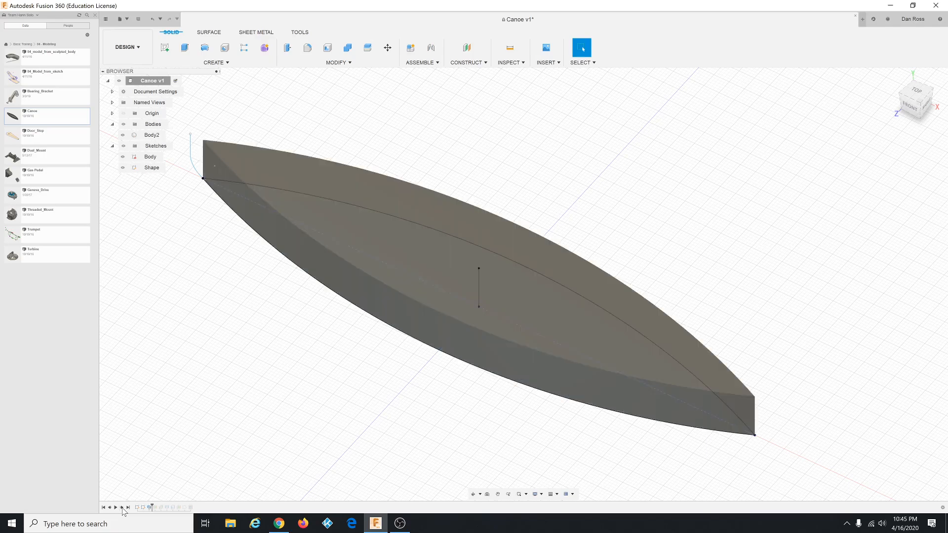
{"action": "left_click", "coordinate": [121, 508]}
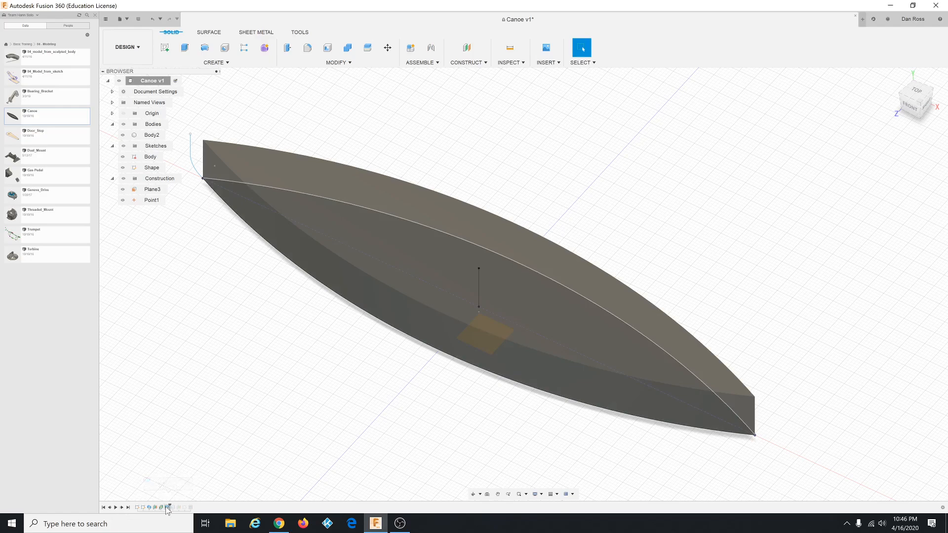
Step: Select Loft2 and examine the hull's underside along with the Body sketch and the lower construction plane
{"action": "left_click", "coordinate": [166, 509]}
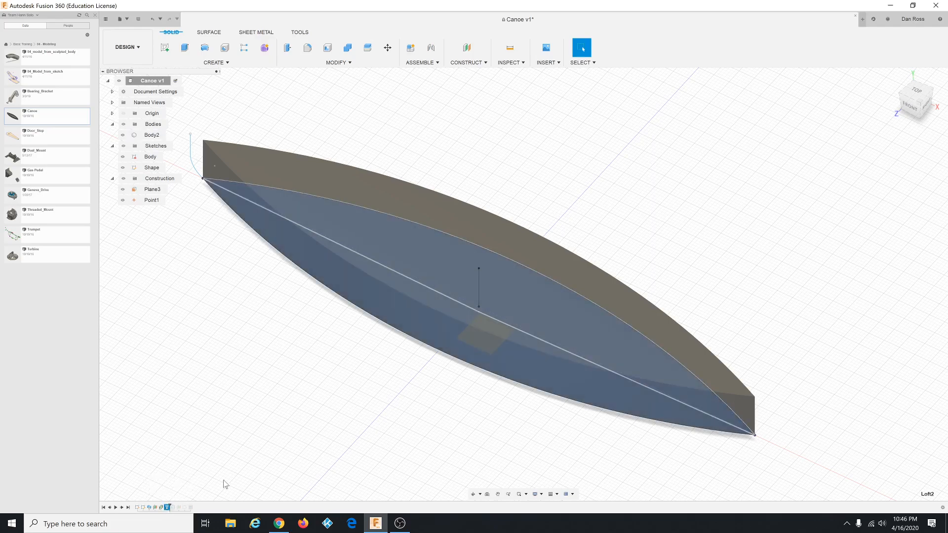
{"action": "middle_click_drag", "start_coordinate": [373, 435], "coordinate": [381, 404], "text": "shift"}
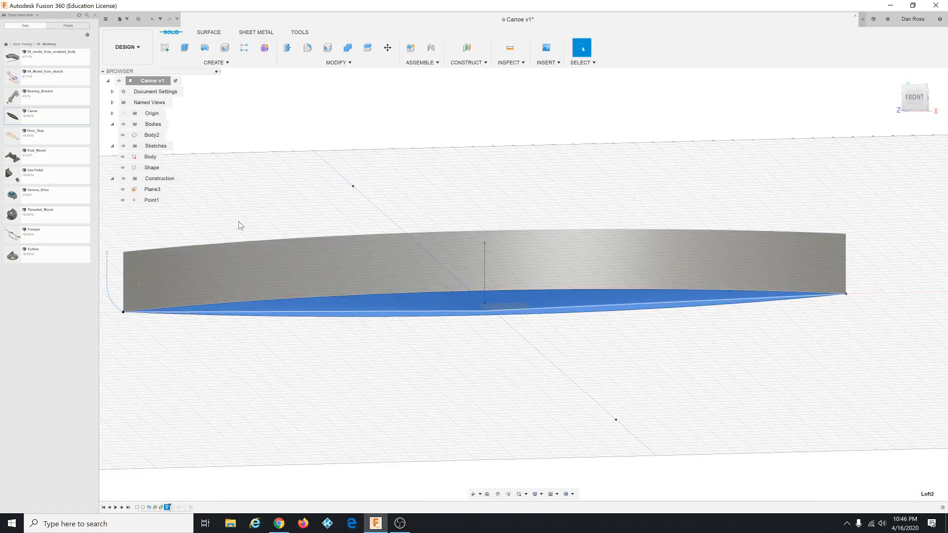
{"action": "left_click", "coordinate": [157, 159]}
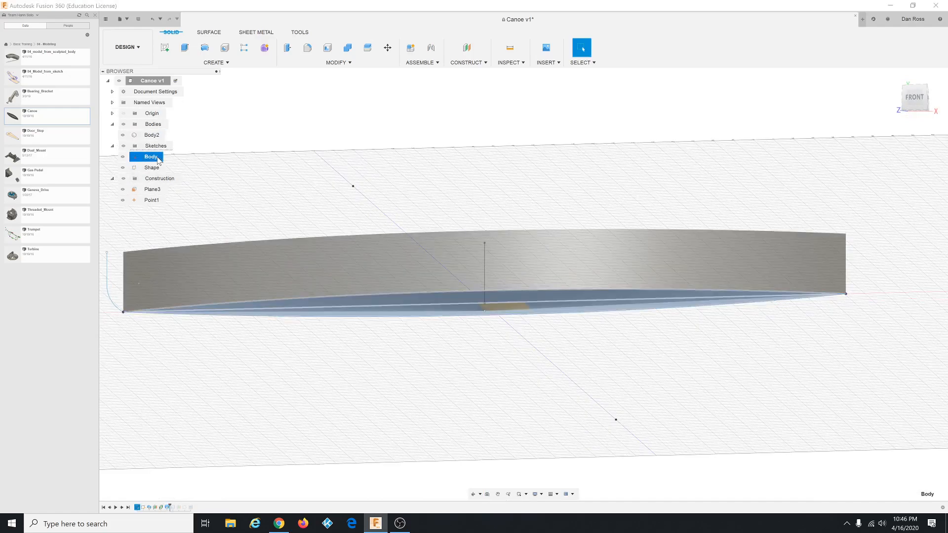
{"action": "left_click", "coordinate": [487, 312], "text": "ctrl"}
{"action": "left_click", "coordinate": [487, 314], "text": "ctrl"}
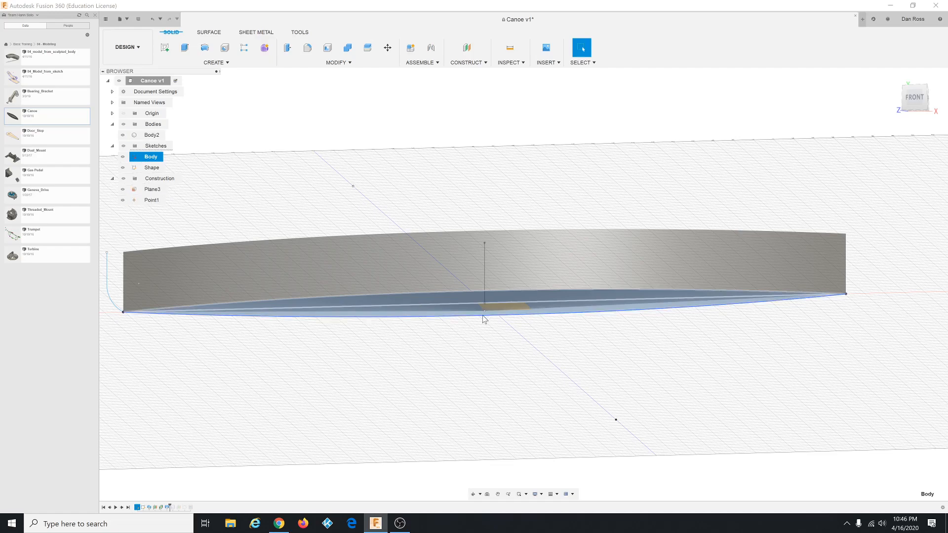
{"action": "scroll", "coordinate": [484, 308], "scroll_direction": "up", "scroll_amount": 6}
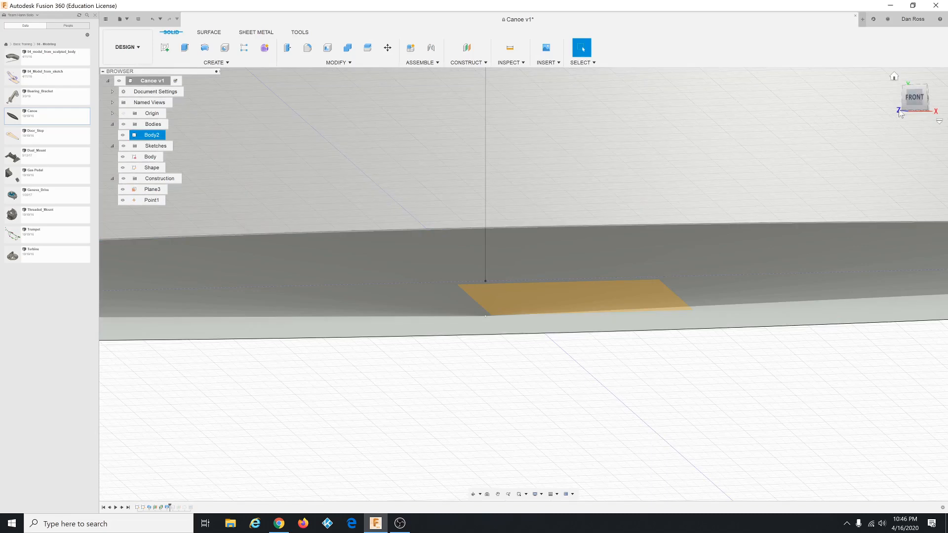
Step: Examine the hull's lofted bottom face from the front and top, and toggle the Shape sketch's visibility
{"action": "left_click", "coordinate": [914, 99]}
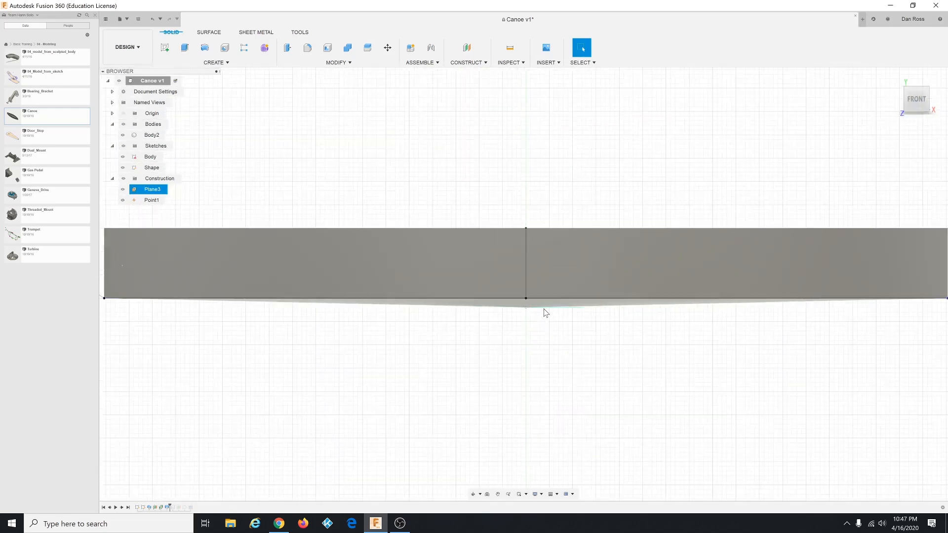
{"action": "left_click", "coordinate": [525, 305]}
{"action": "scroll", "coordinate": [536, 381], "scroll_direction": "down", "scroll_amount": 5}
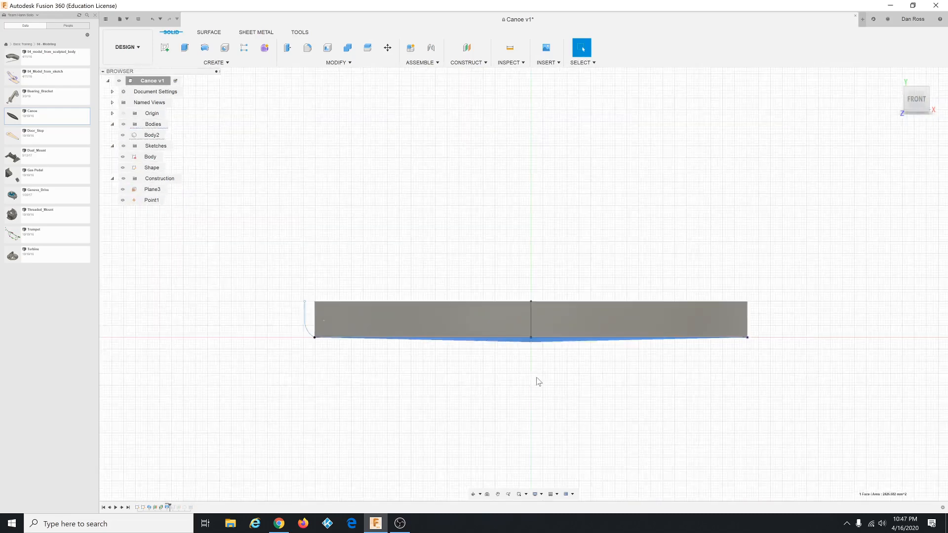
{"action": "left_click", "coordinate": [916, 80]}
{"action": "left_click", "coordinate": [124, 169]}
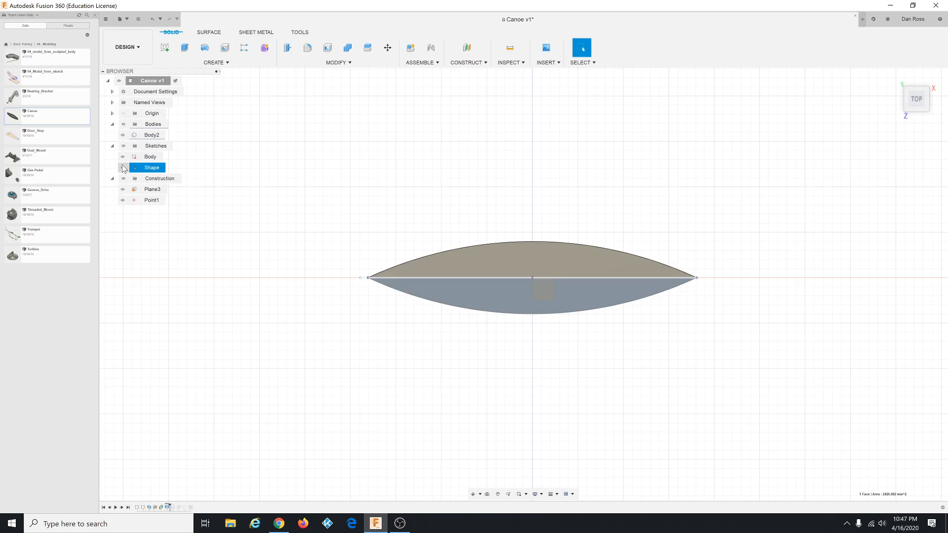
Step: Hide Body2 and examine the Body sketch's arc and the construction point below the hull from the front
{"action": "left_click", "coordinate": [123, 137]}
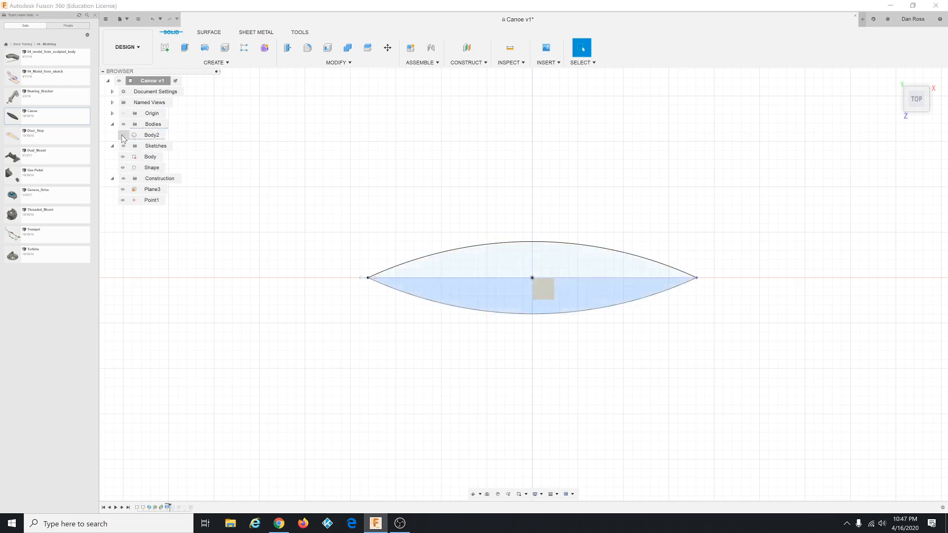
{"action": "left_click", "coordinate": [483, 249]}
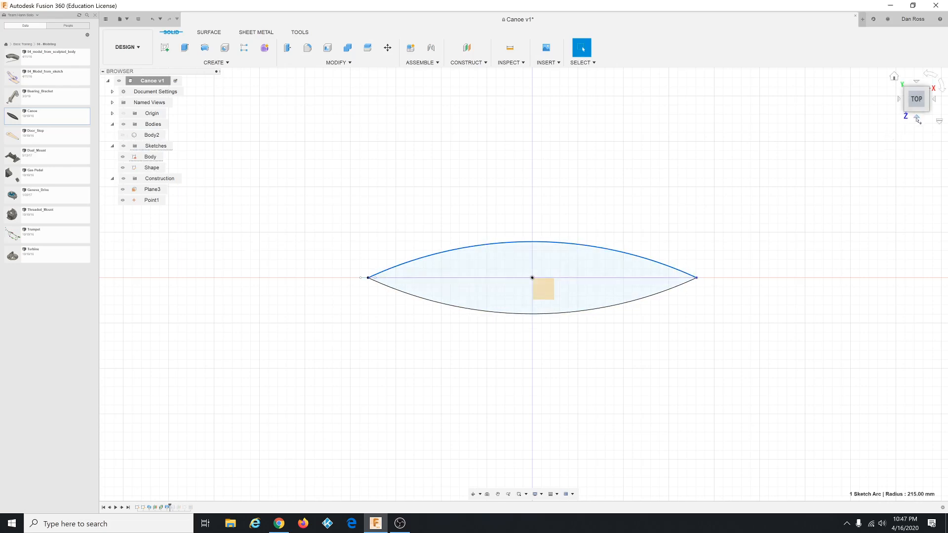
{"action": "left_click", "coordinate": [916, 119]}
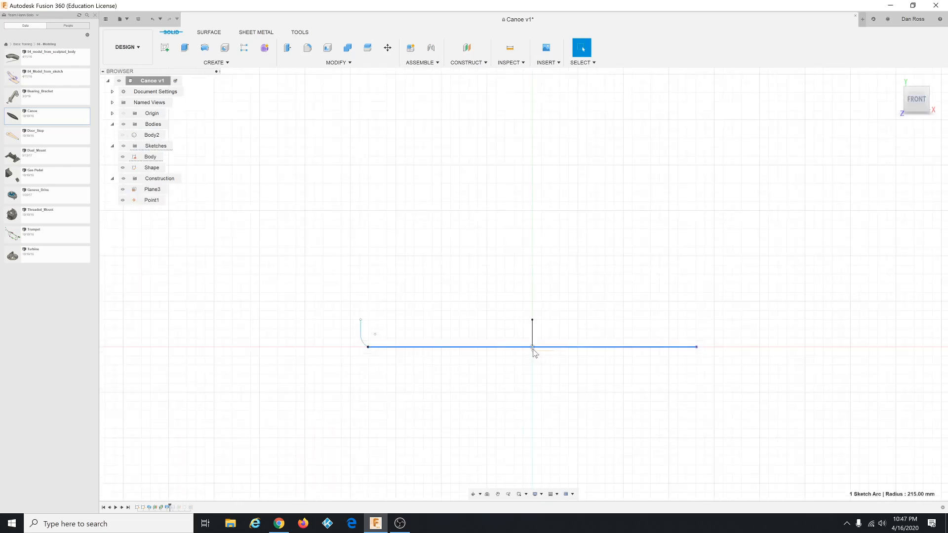
{"action": "left_click", "coordinate": [533, 351]}
Step: Show Body2 again and advance the design history feature by feature through Plane2 and the Seats sketch up to Web2
{"action": "left_click", "coordinate": [121, 507]}
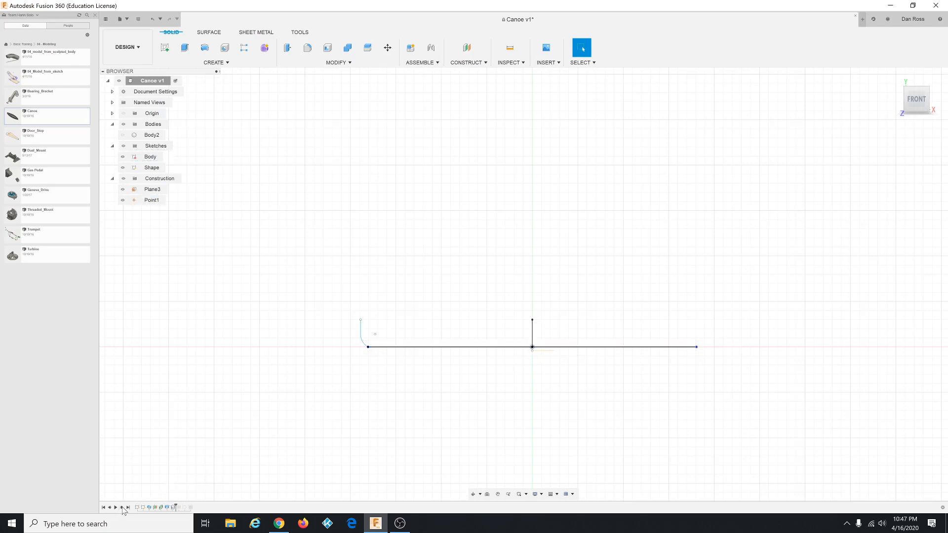
{"action": "left_click", "coordinate": [123, 135]}
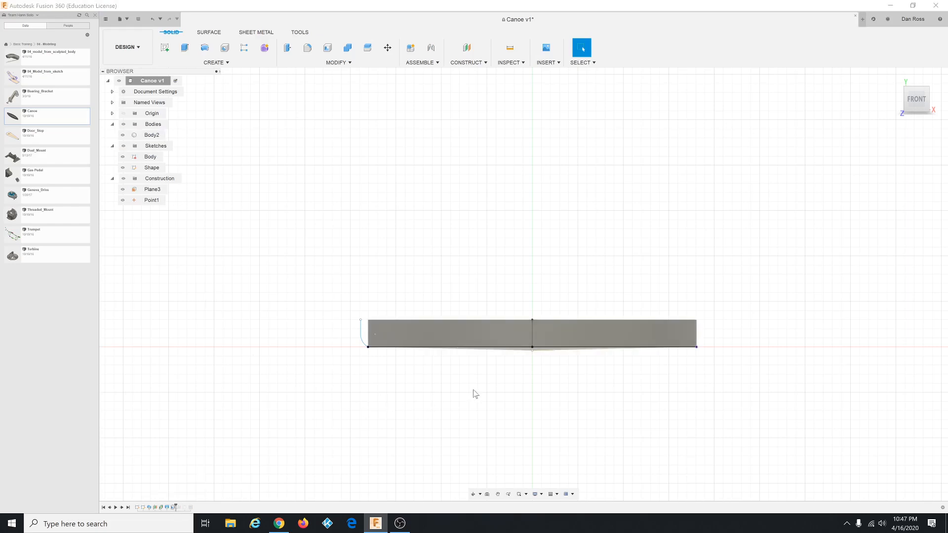
{"action": "middle_click_drag", "start_coordinate": [475, 393], "coordinate": [451, 413], "text": "shift"}
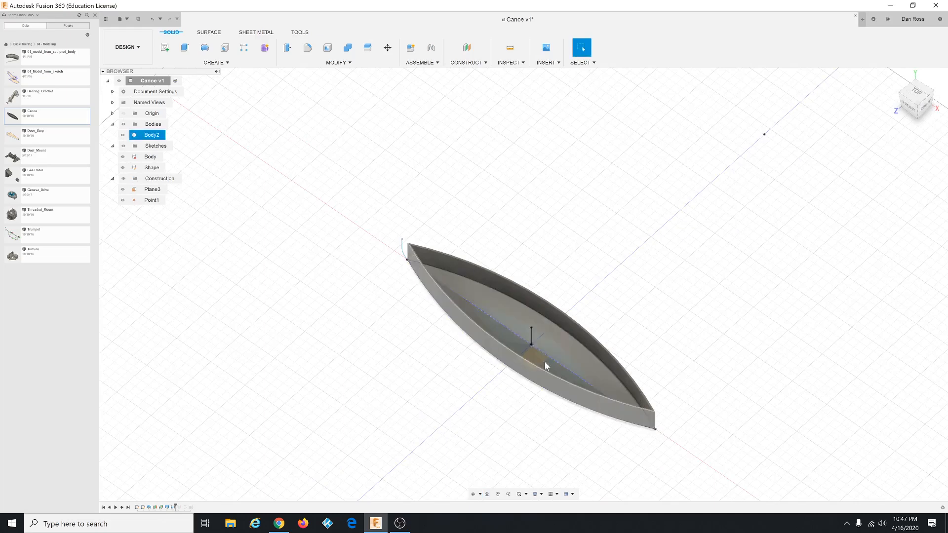
{"action": "left_click", "coordinate": [122, 508]}
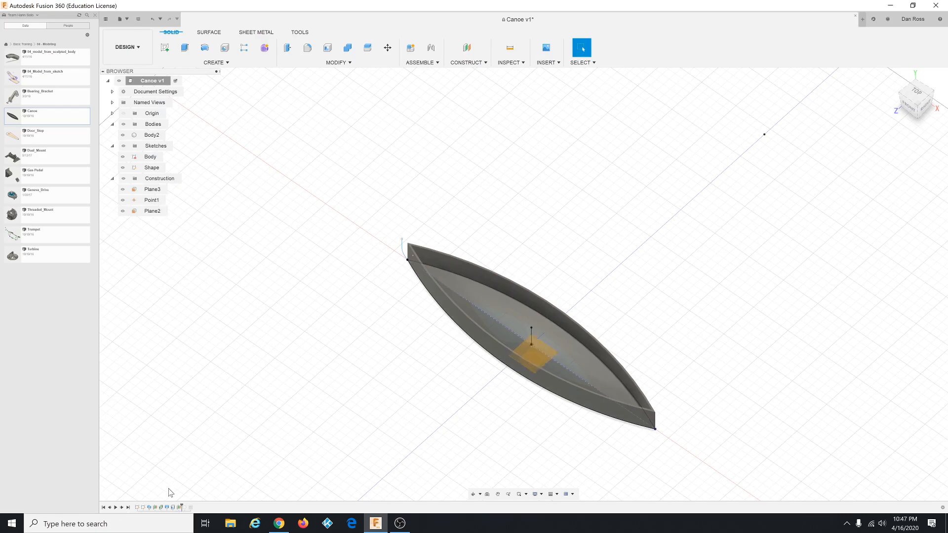
{"action": "left_click", "coordinate": [122, 508]}
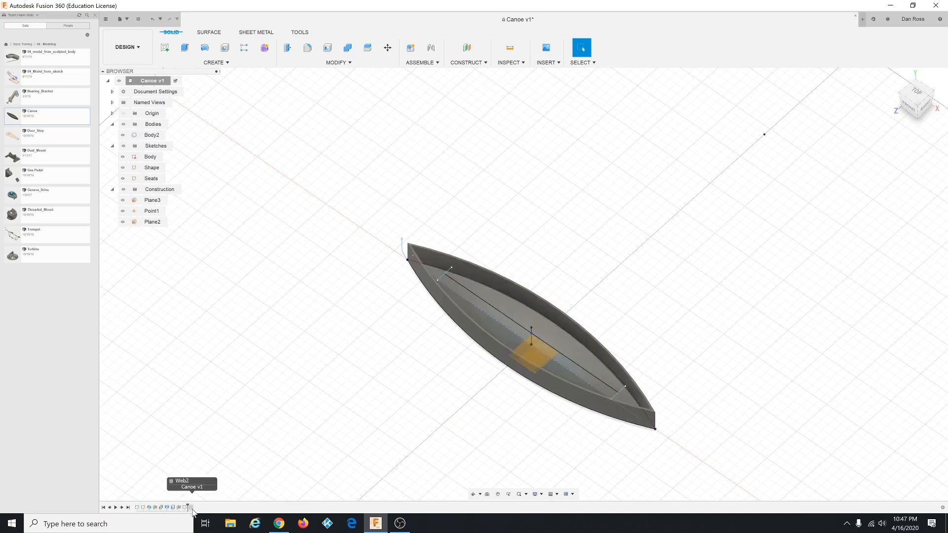
{"action": "left_click", "coordinate": [122, 508]}
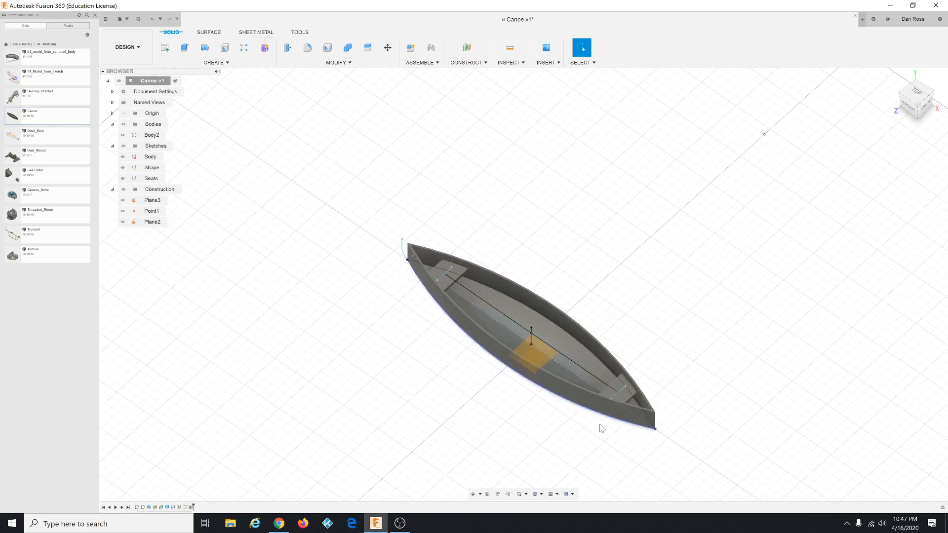
Step: Examine the hollow hull's interior and the two seats near its ends
{"action": "scroll", "coordinate": [588, 439], "scroll_direction": "up", "scroll_amount": 2}
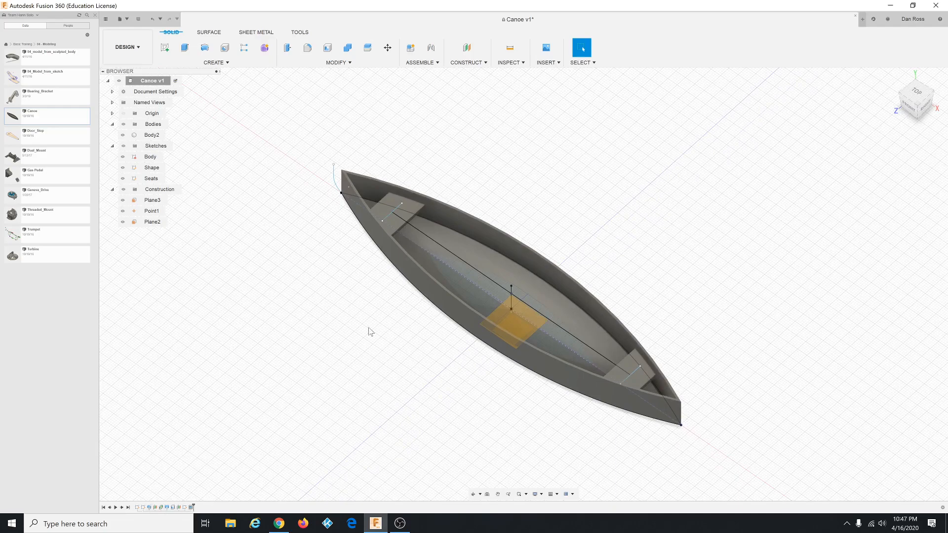
{"action": "scroll", "coordinate": [254, 291], "scroll_direction": "down", "scroll_amount": 1}
{"action": "middle_click_drag", "start_coordinate": [409, 298], "coordinate": [540, 307], "text": "shift"}
{"action": "scroll", "coordinate": [549, 336], "scroll_direction": "up", "scroll_amount": 2}
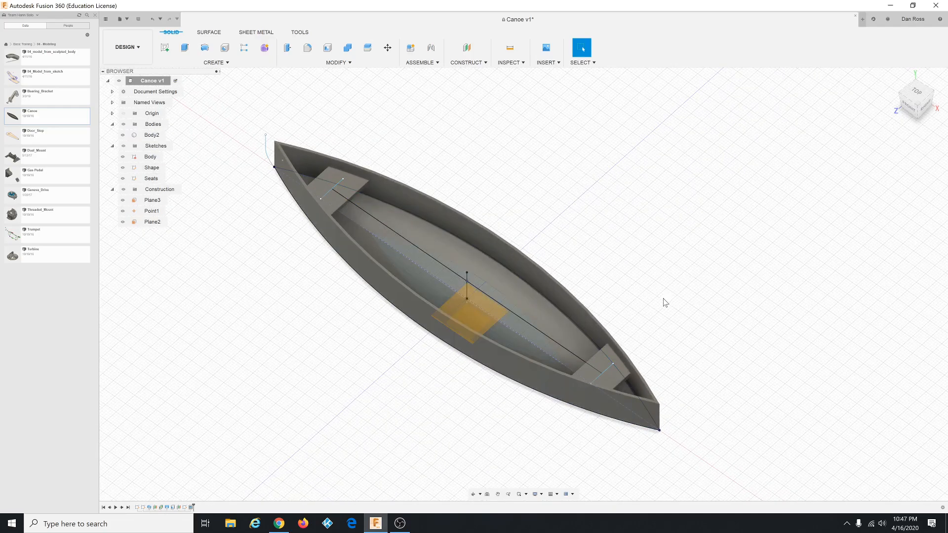
{"action": "middle_click_drag", "start_coordinate": [635, 303], "coordinate": [480, 374], "text": "shift"}
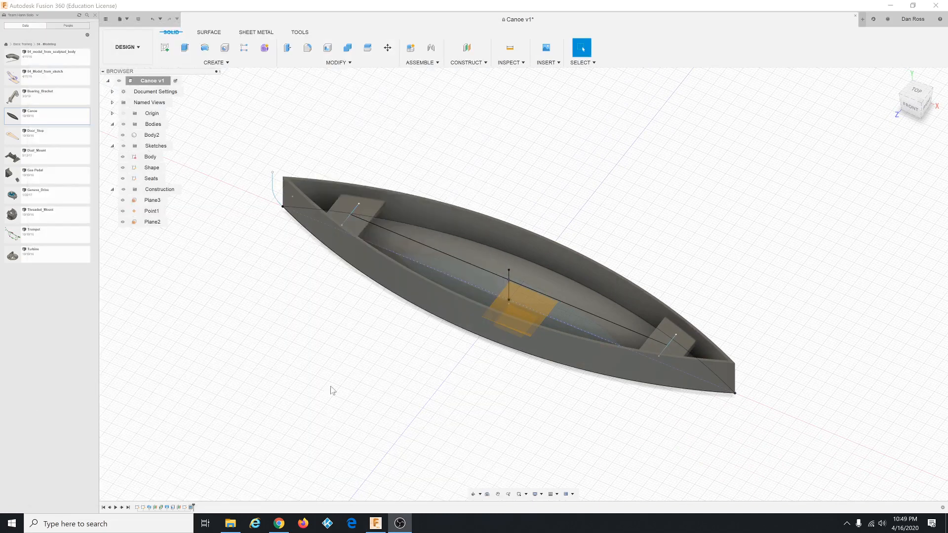
{"action": "left_click", "coordinate": [315, 223]}
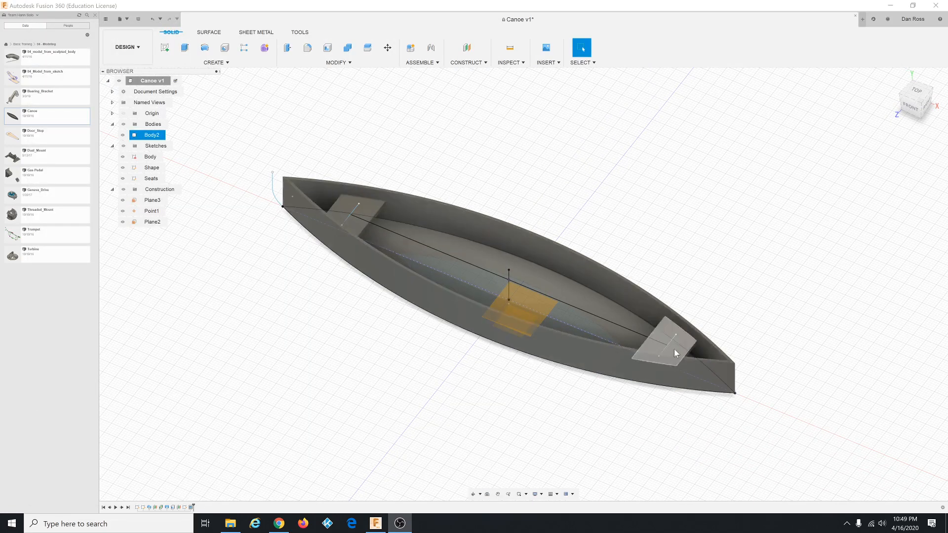
{"action": "left_click", "coordinate": [290, 385]}
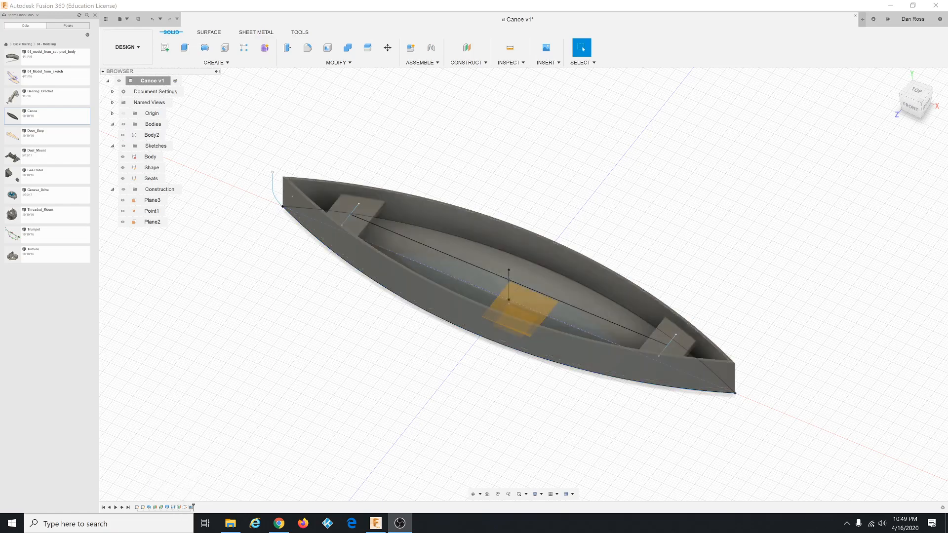
Step: Edit the hull's sweep to the Path + Guide Rail type, using the curved sketch line at the hull's end as guide rail
{"action": "double_click", "coordinate": [149, 507]}
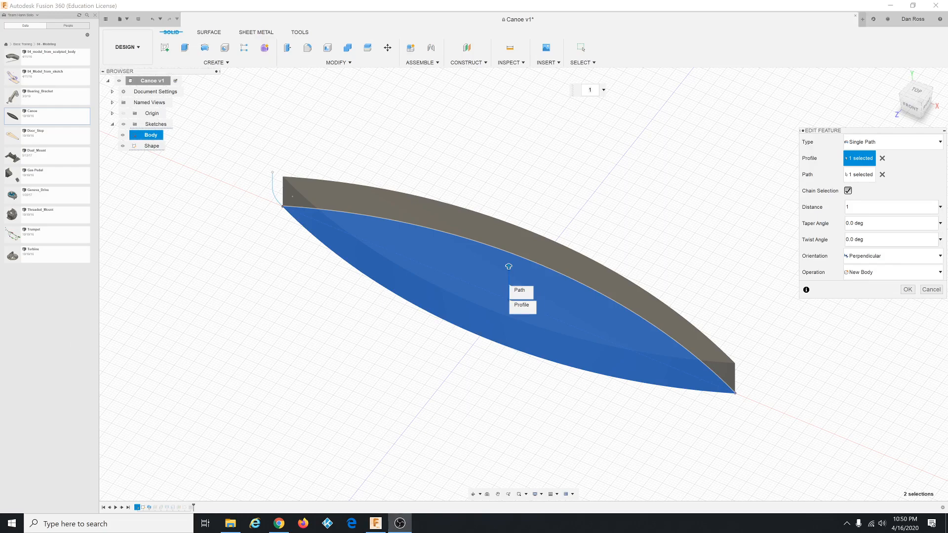
{"action": "left_click", "coordinate": [932, 143]}
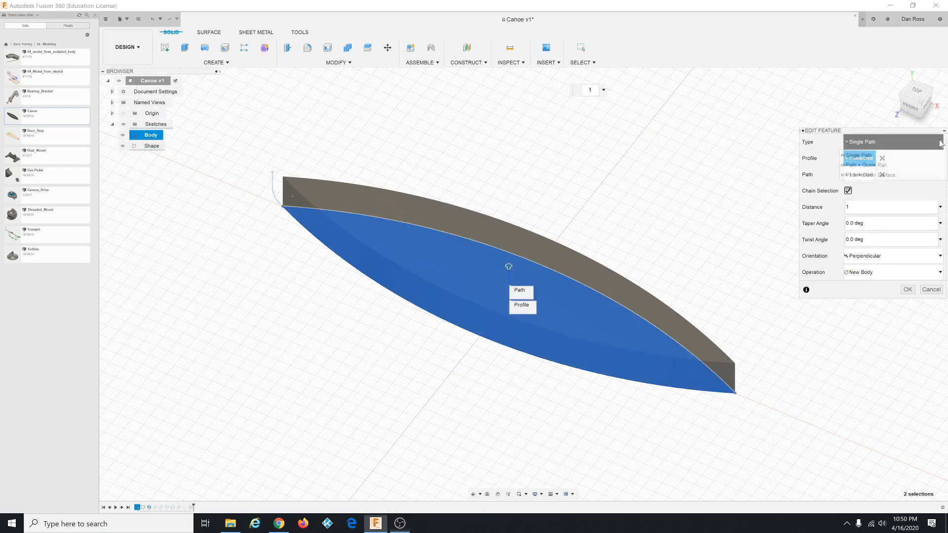
{"action": "left_click", "coordinate": [901, 165]}
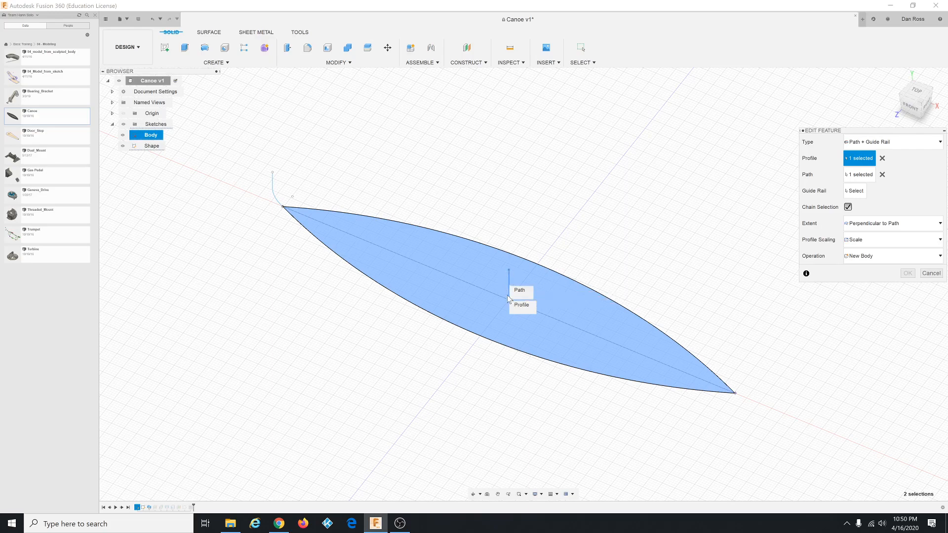
{"action": "left_click", "coordinate": [851, 193]}
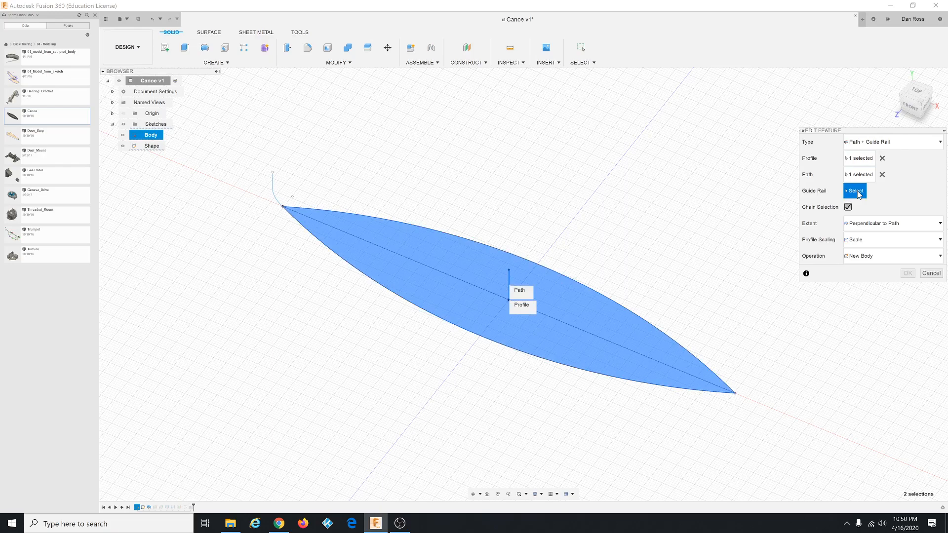
{"action": "left_click", "coordinate": [273, 192]}
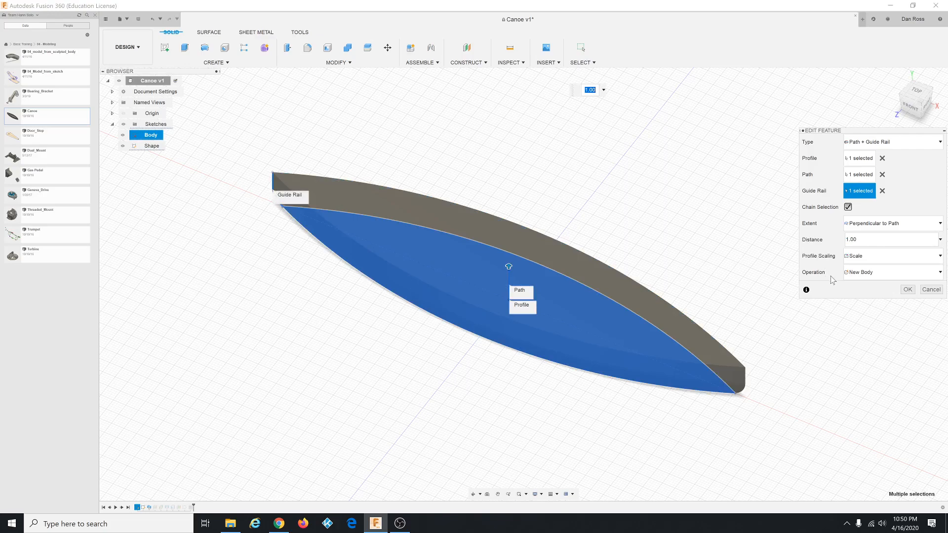
{"action": "left_click", "coordinate": [908, 289]}
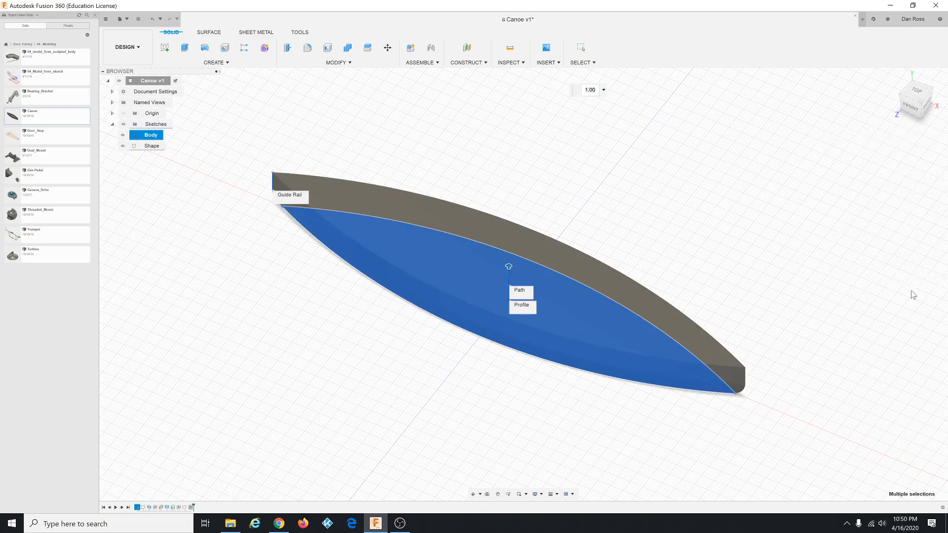
Step: Examine the updated hull's rounded ends and side profile from the front and from above
{"action": "scroll", "coordinate": [346, 306], "scroll_direction": "up", "scroll_amount": 1}
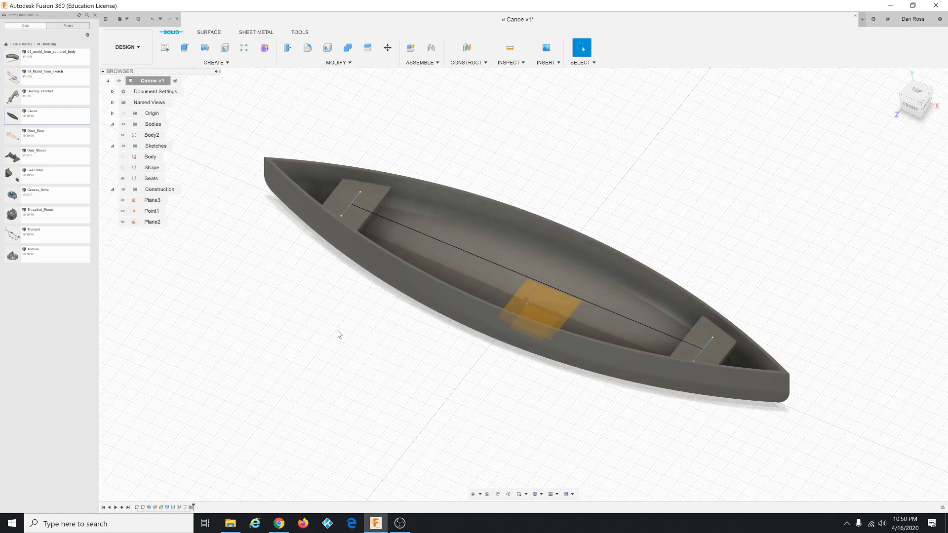
{"action": "mouse_move", "coordinate": [337, 335]}
{"action": "middle_mouse_down", "text": "shift"}
{"action": "mouse_move", "coordinate": [354, 333]}
{"action": "mouse_move", "coordinate": [357, 321]}
{"action": "mouse_move", "coordinate": [346, 319]}
{"action": "middle_mouse_up", "text": "shift"}
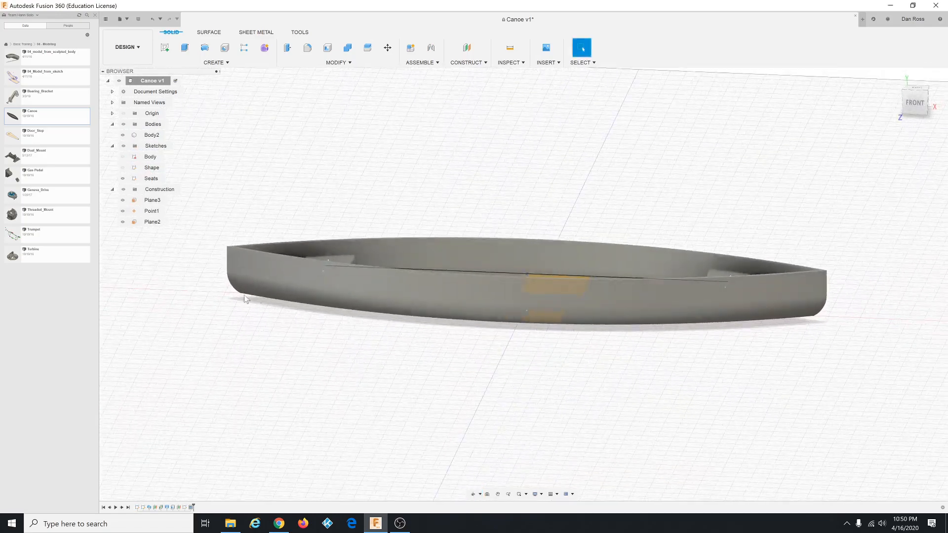
{"action": "scroll", "coordinate": [237, 316], "scroll_direction": "up", "scroll_amount": 3}
{"action": "left_click", "coordinate": [249, 280]}
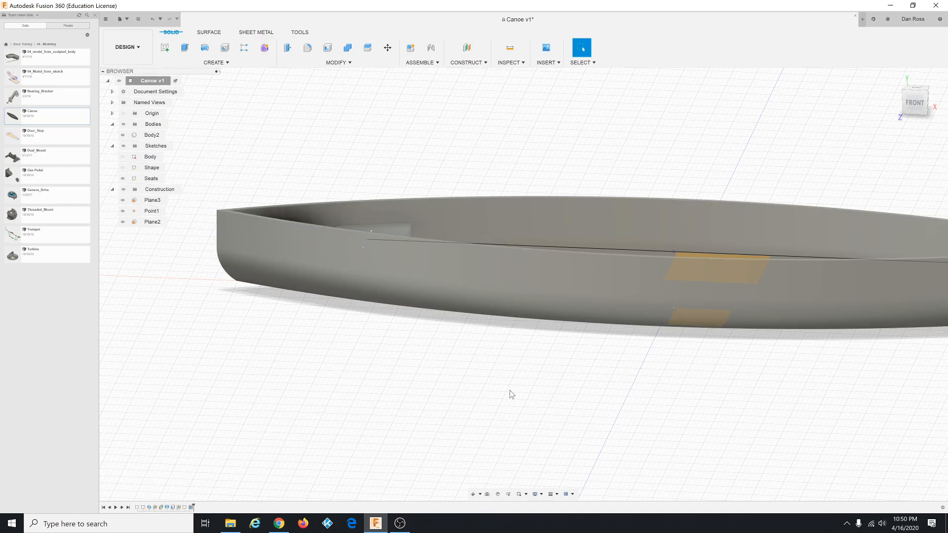
{"action": "scroll", "coordinate": [384, 383], "scroll_direction": "down", "scroll_amount": 1}
{"action": "scroll", "coordinate": [384, 383], "scroll_direction": "down", "scroll_amount": 1}
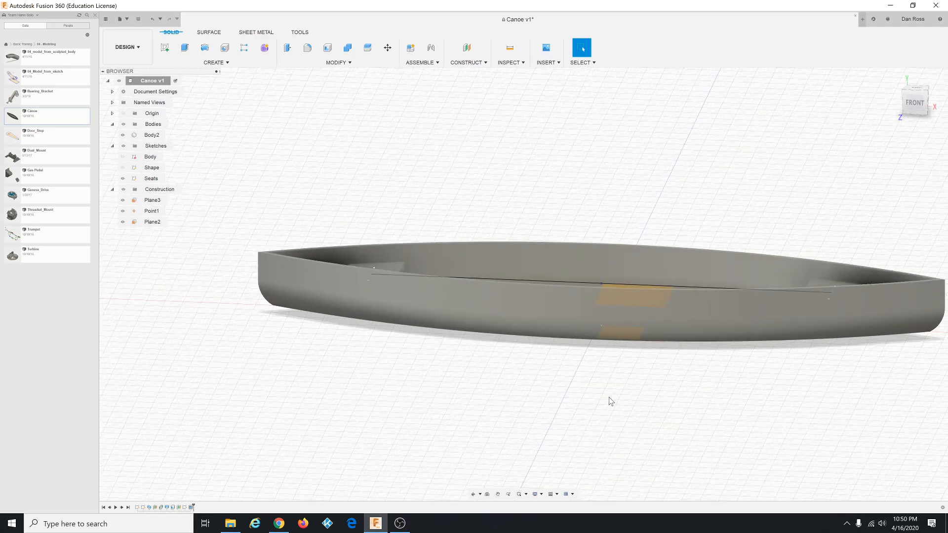
{"action": "middle_click_drag", "start_coordinate": [610, 400], "coordinate": [703, 414], "text": "shift"}
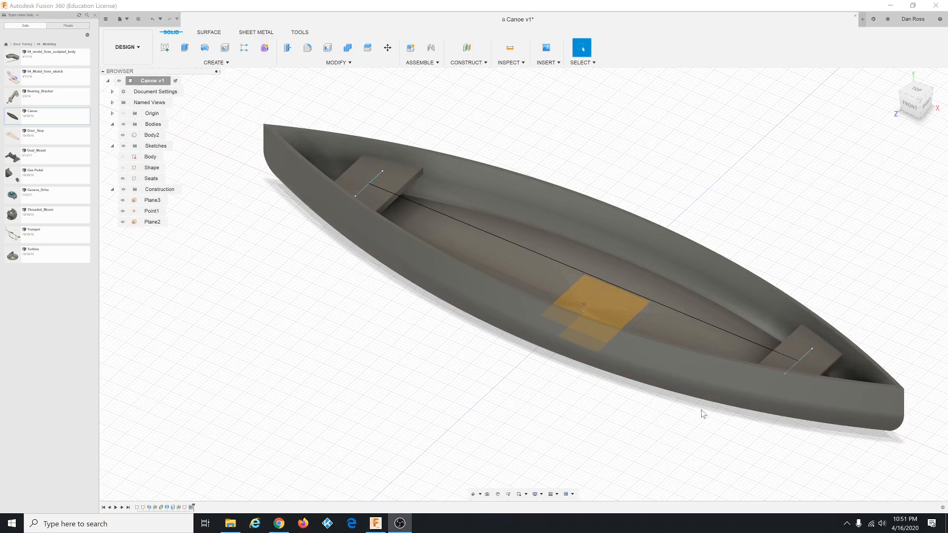
Step: Examine the hull's V-shaped bottom and its lower edge from the right side
{"action": "left_click", "coordinate": [926, 110]}
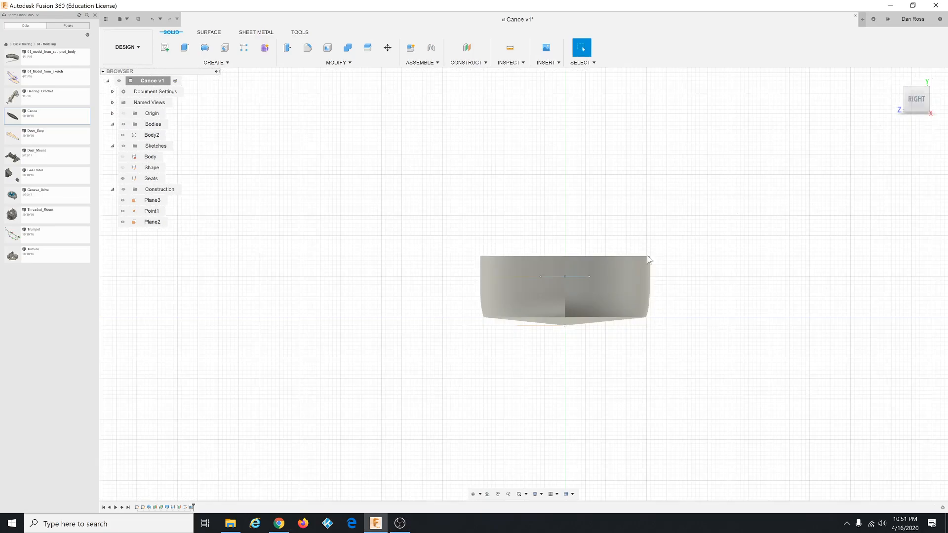
{"action": "left_click", "coordinate": [572, 324]}
{"action": "scroll", "coordinate": [573, 326], "scroll_direction": "up", "scroll_amount": 5}
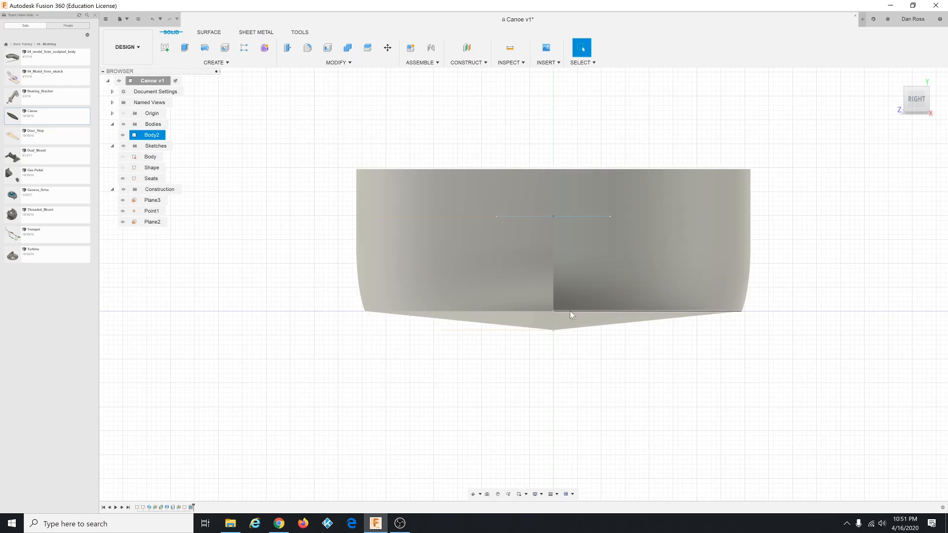
{"action": "left_click", "coordinate": [448, 343]}
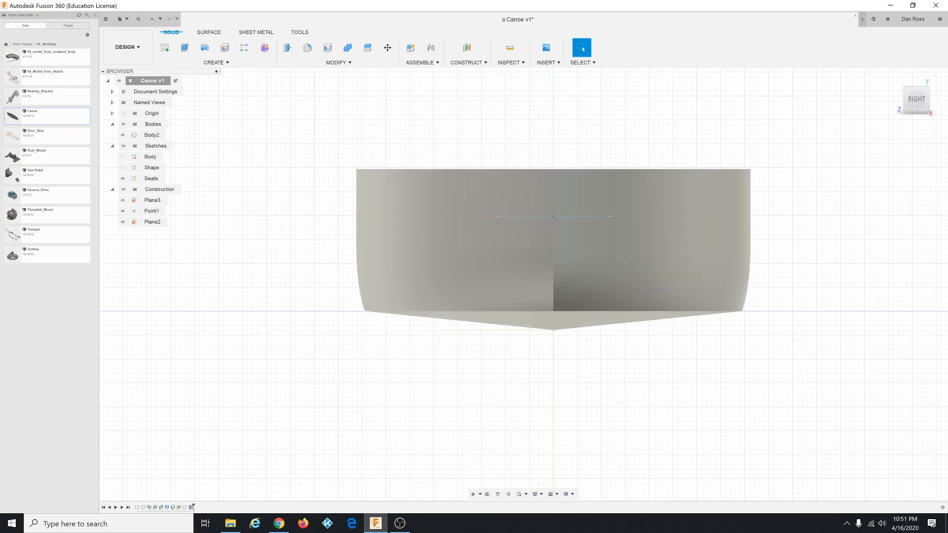
{"action": "key", "text": "alt+Tab"}
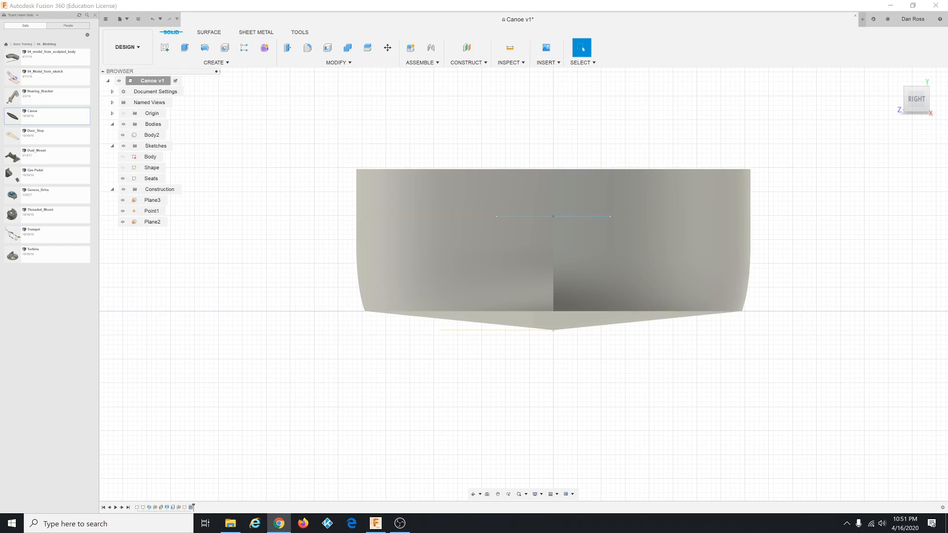
{"action": "key", "text": "alt+Tab"}
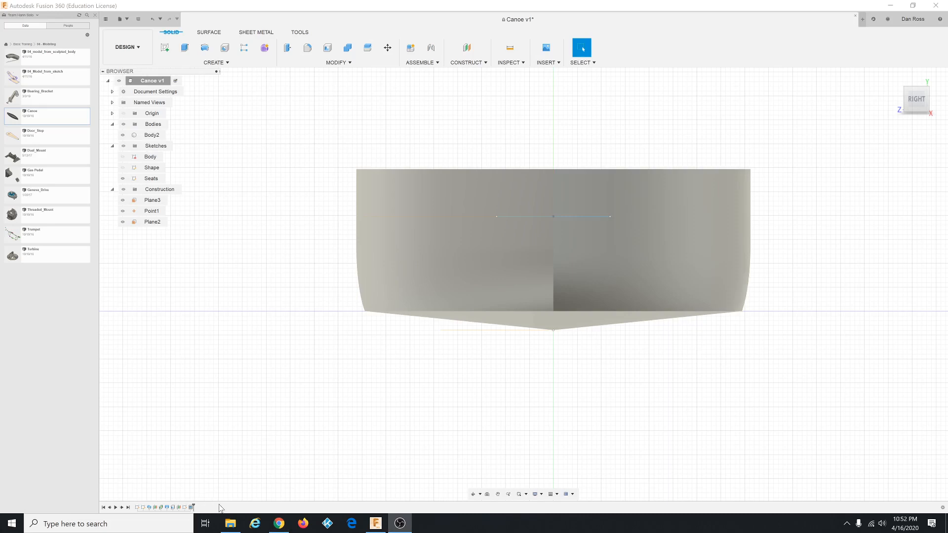
Step: Open the hull-bottom loft for editing and look at the end-condition options of Profile 2
{"action": "double_click", "coordinate": [161, 507]}
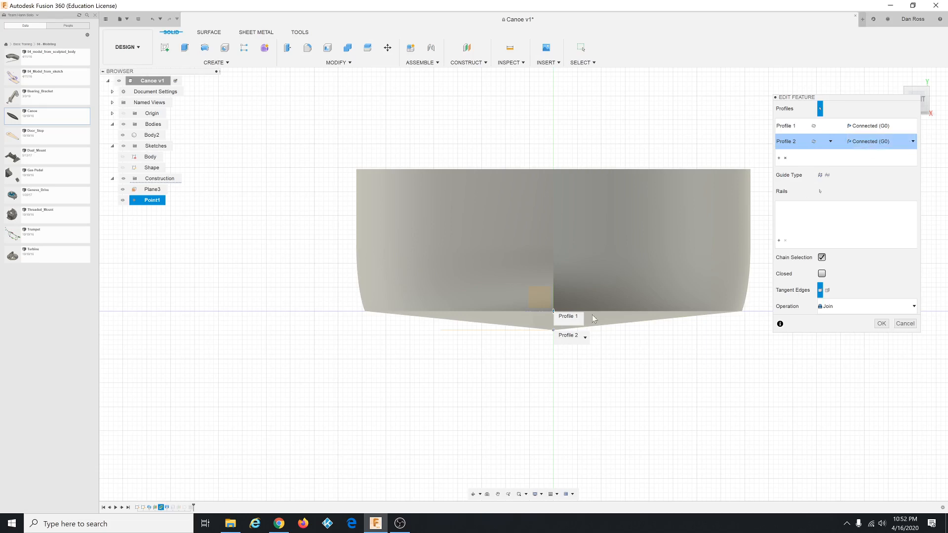
{"action": "left_click", "coordinate": [913, 145]}
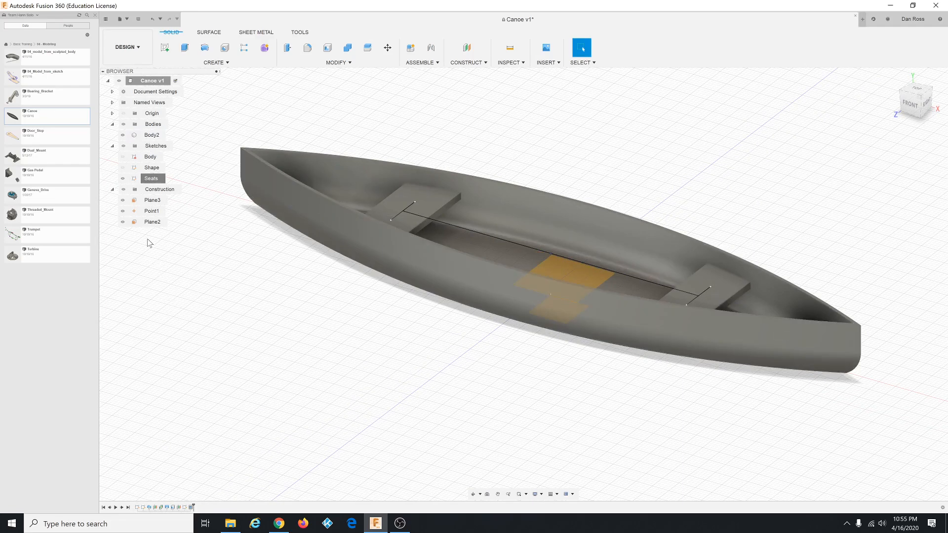
Step: Close the canoe design and open the Door_Stop design with its Web Sketch shown
{"action": "left_click", "coordinate": [855, 16]}
{"action": "left_click", "coordinate": [458, 279]}
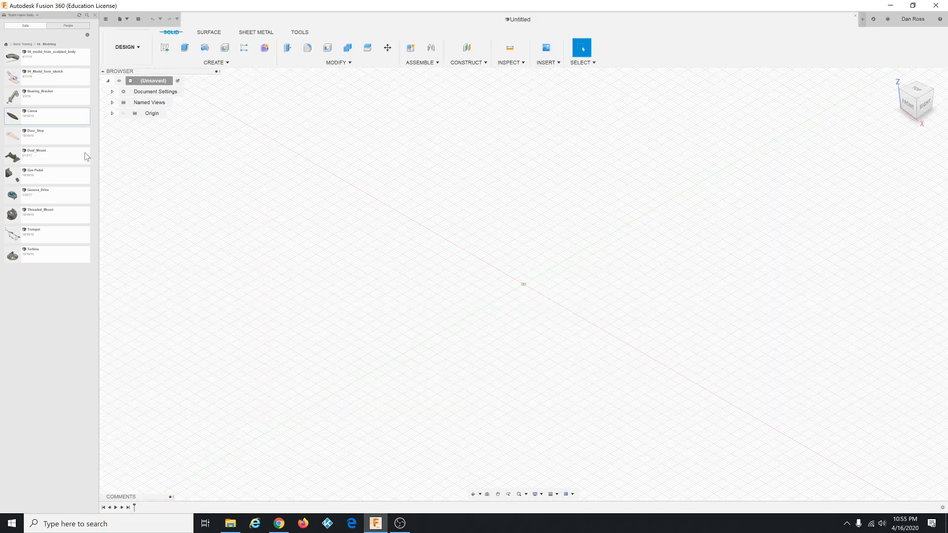
{"action": "double_click", "coordinate": [67, 139]}
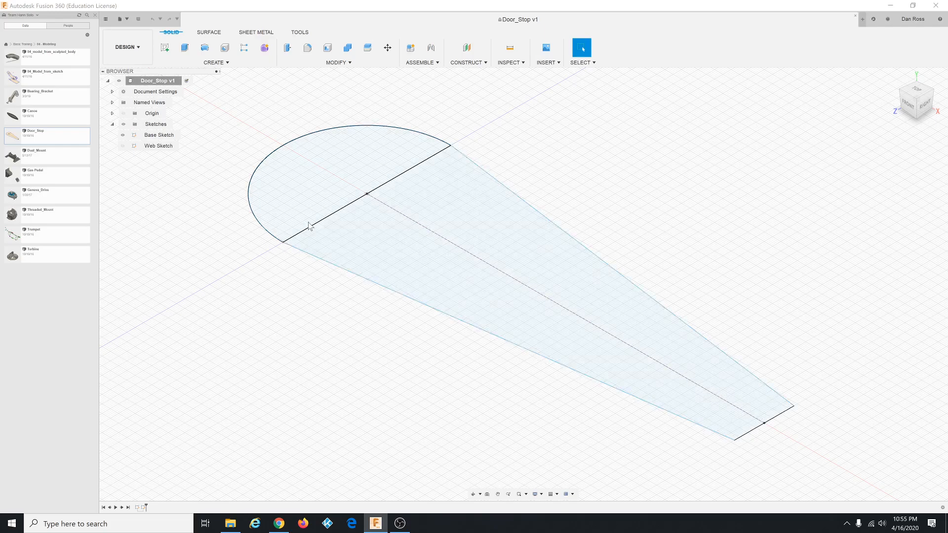
{"action": "left_click", "coordinate": [123, 146]}
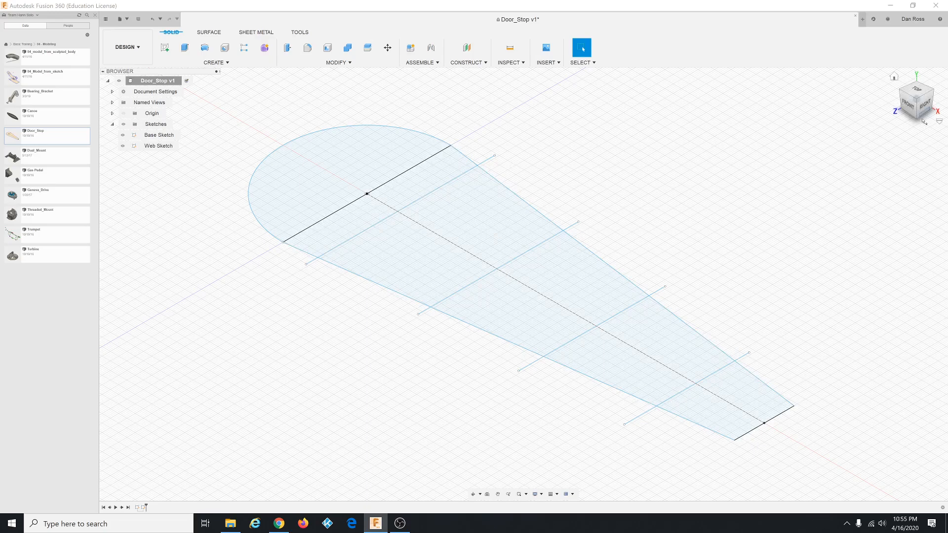
Step: Examine the Base Sketch and Web Sketch from the top and from the front, and return to the home view
{"action": "left_click", "coordinate": [919, 92]}
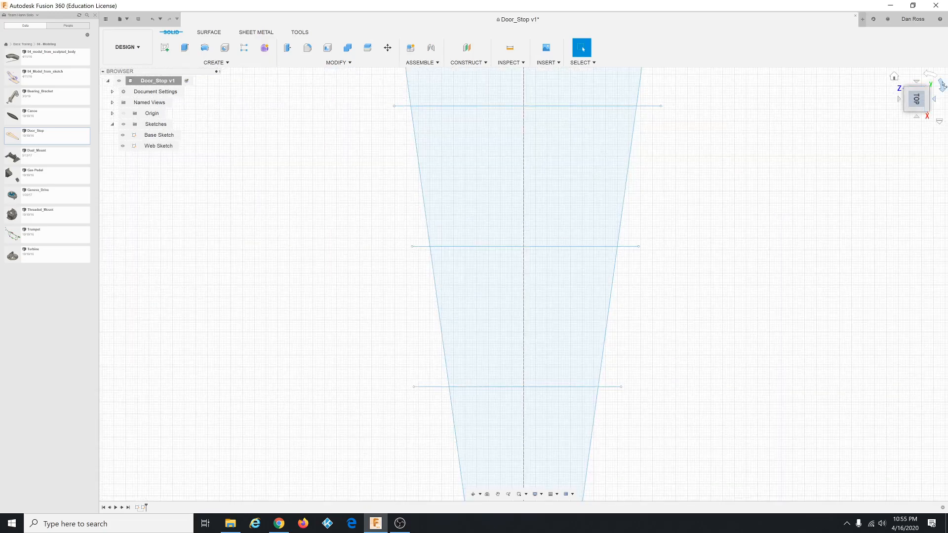
{"action": "left_click", "coordinate": [932, 76]}
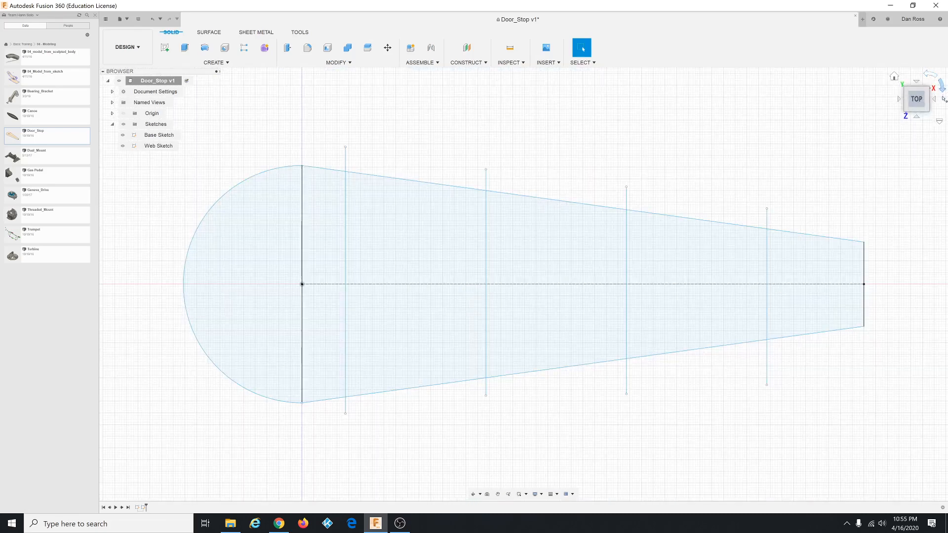
{"action": "left_click", "coordinate": [917, 119]}
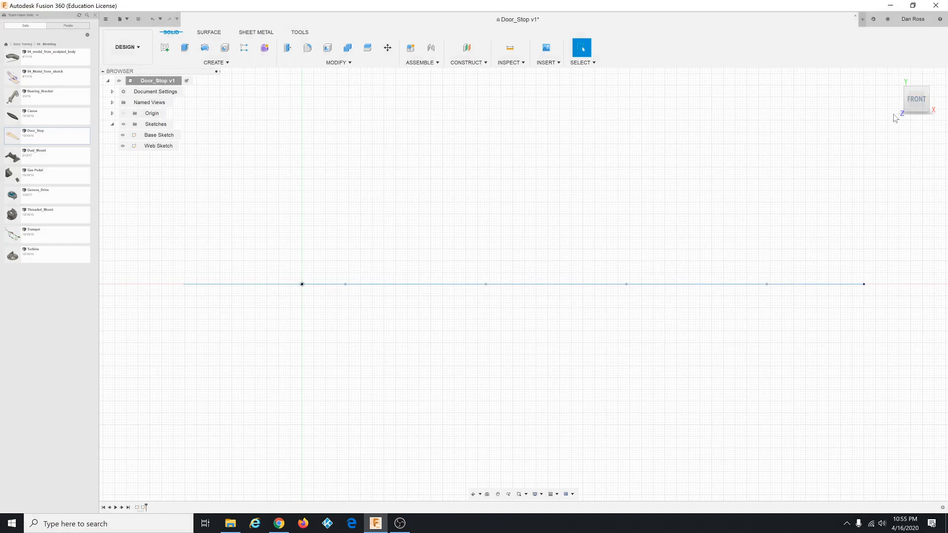
{"action": "left_click", "coordinate": [894, 77]}
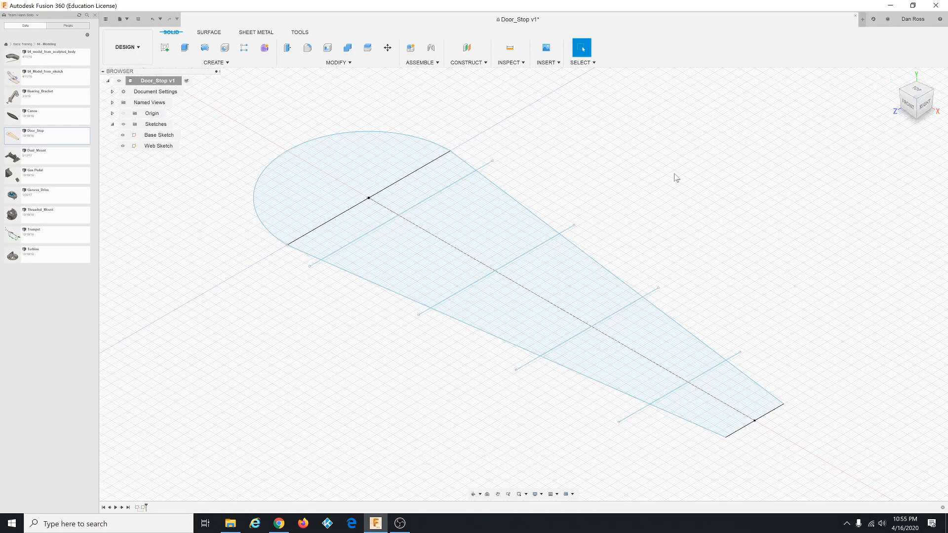
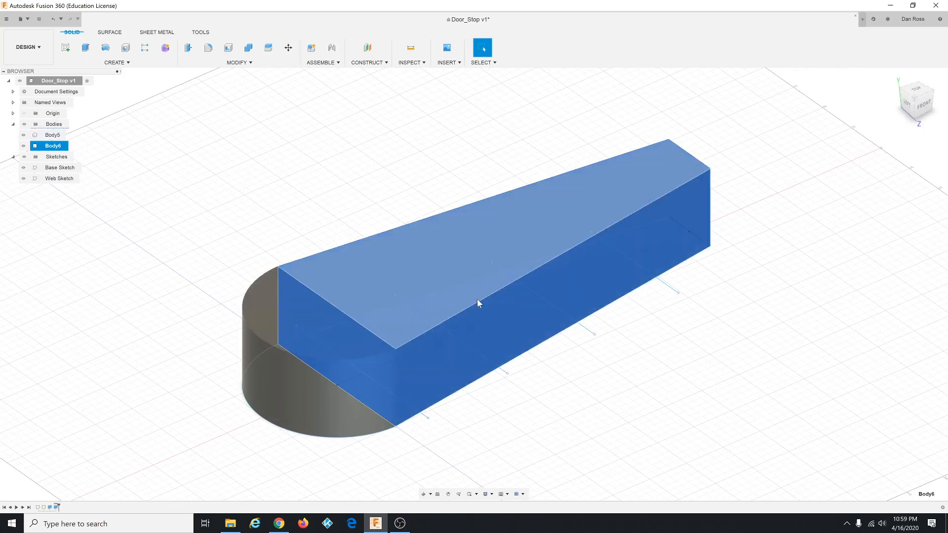
Step: Hide the rounded-end body and draft the tapered body's top face by 10 deg, using its large end face as the neutral plane
{"action": "left_click", "coordinate": [353, 212]}
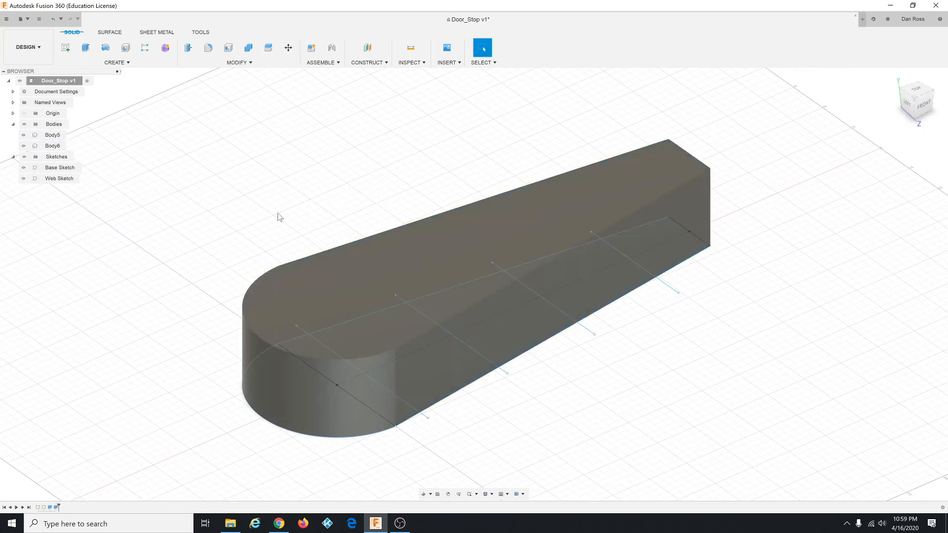
{"action": "left_click", "coordinate": [23, 135]}
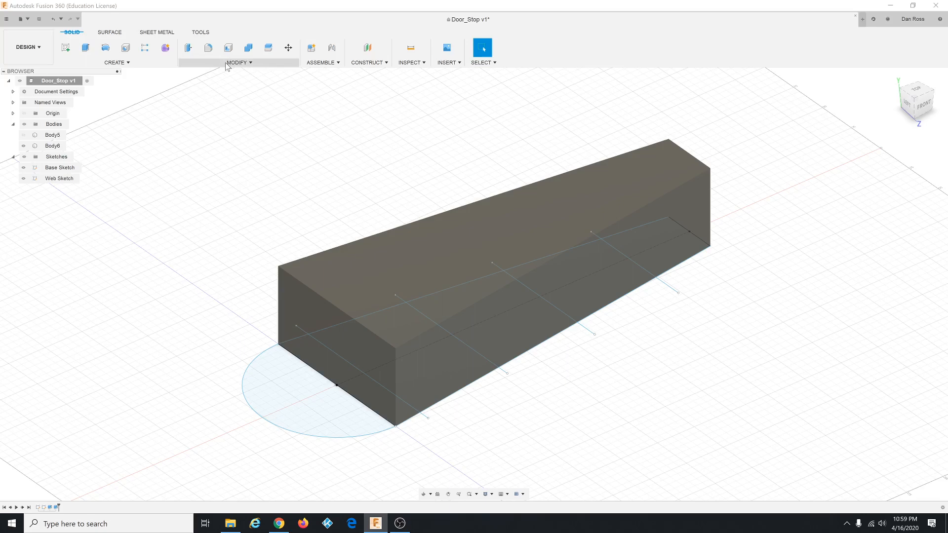
{"action": "left_click", "coordinate": [227, 64]}
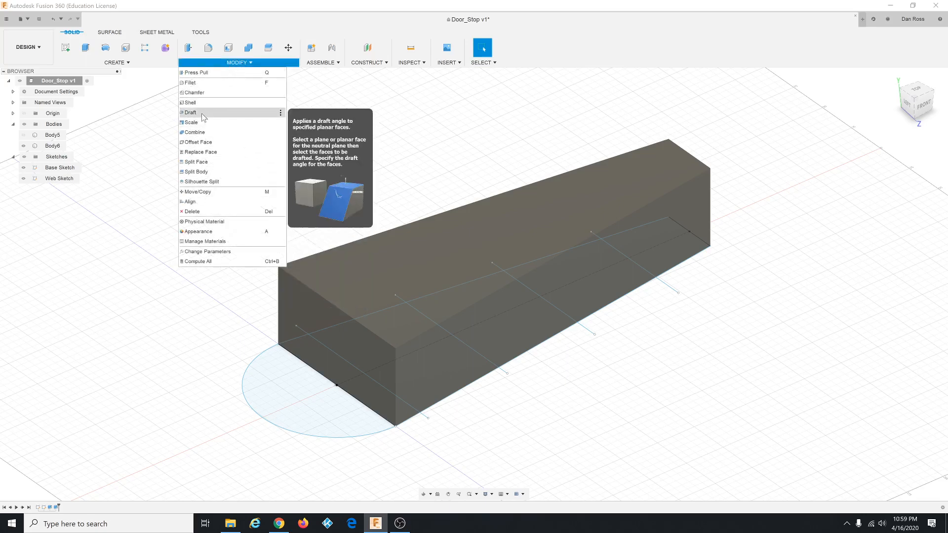
{"action": "left_click", "coordinate": [237, 114]}
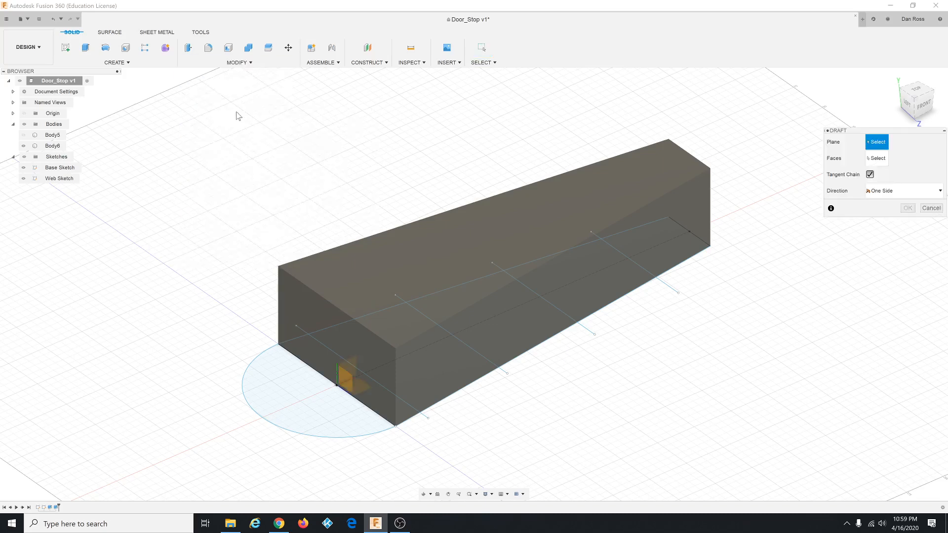
{"action": "left_click", "coordinate": [321, 322]}
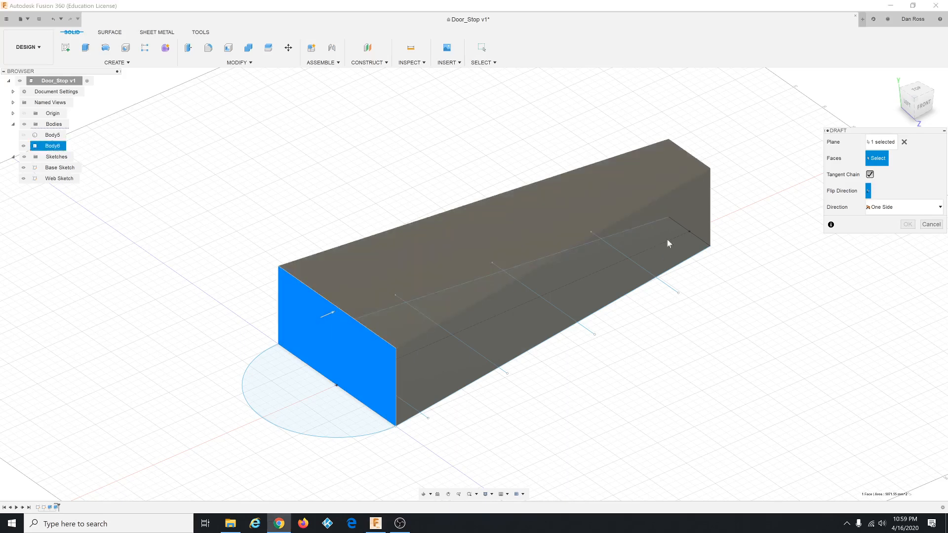
{"action": "left_click", "coordinate": [545, 233]}
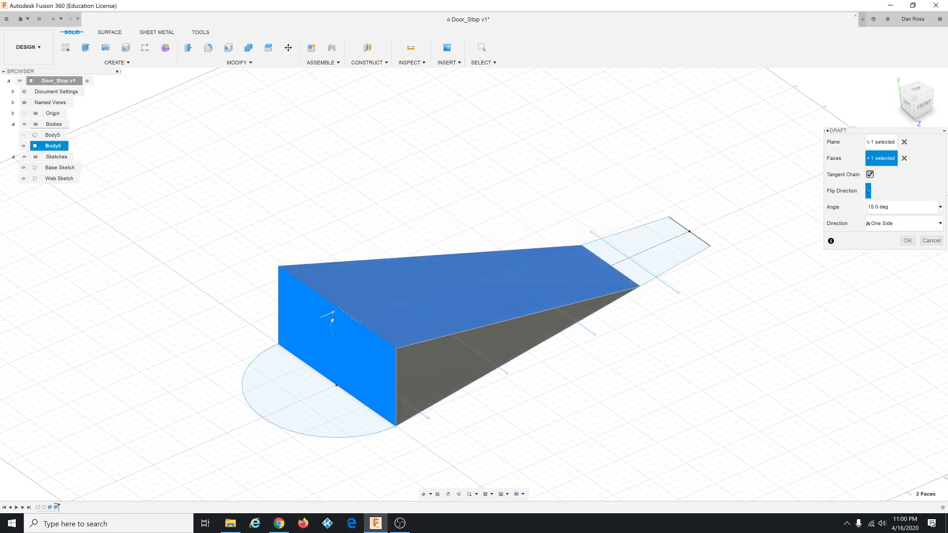
{"action": "left_click", "coordinate": [279, 523]}
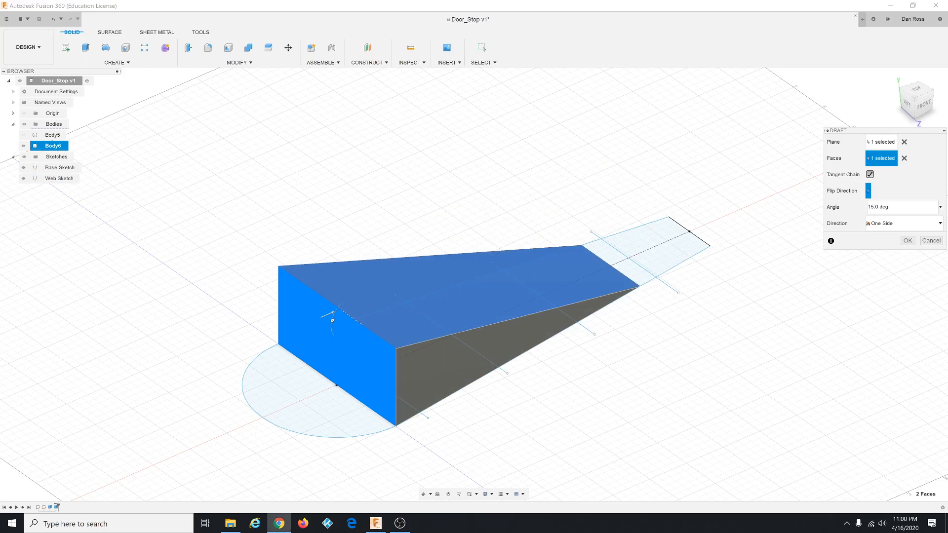
{"action": "left_click", "coordinate": [869, 207]}
{"action": "type", "text": "10"}
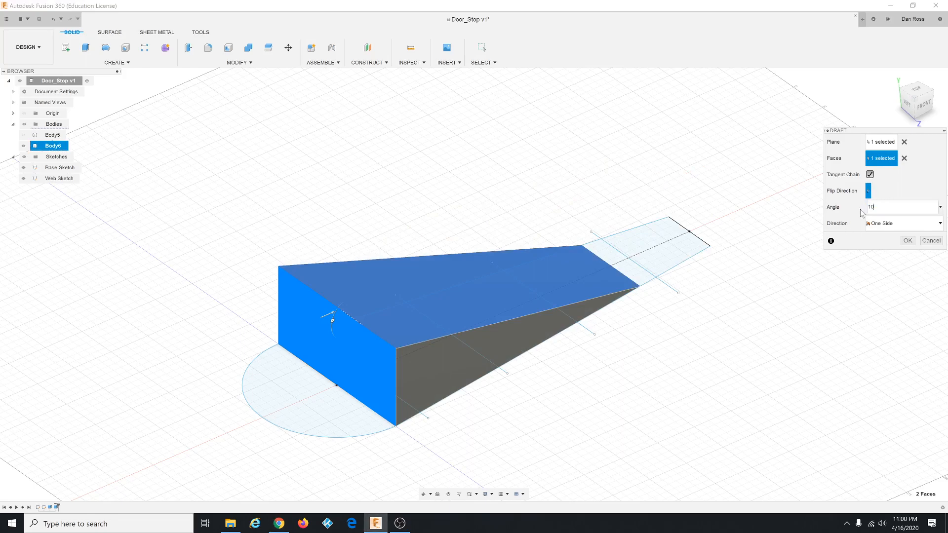
{"action": "key", "text": "Return"}
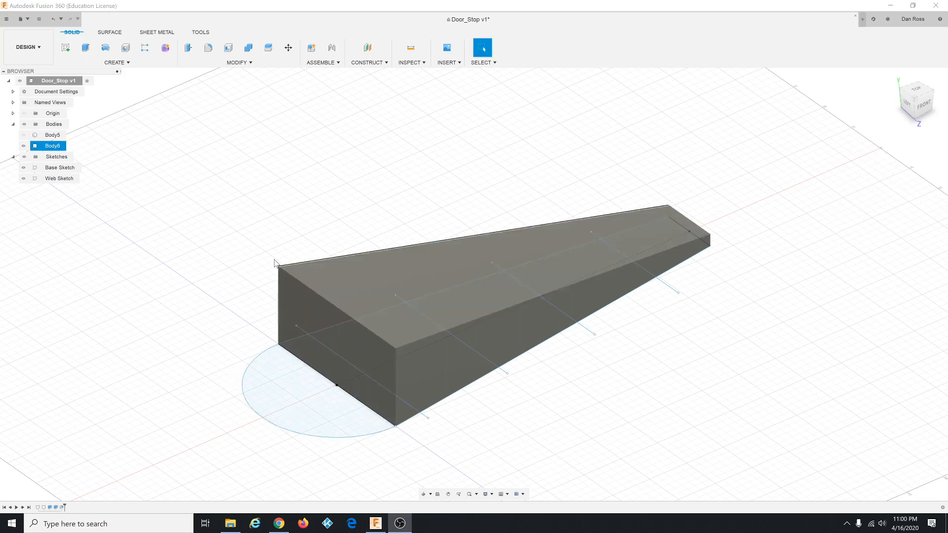
Step: Show the rounded-end body again and set up a 10 deg draft of both long sides and the rounded face from the bottom face
{"action": "left_click", "coordinate": [24, 136]}
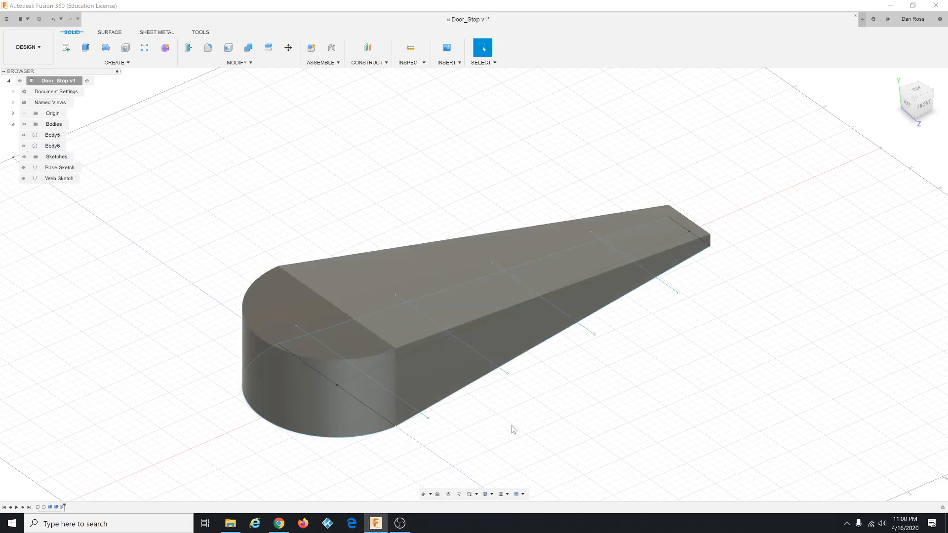
{"action": "mouse_move", "coordinate": [513, 429]}
{"action": "middle_mouse_down", "text": "shift"}
{"action": "mouse_move", "coordinate": [501, 397]}
{"action": "mouse_move", "coordinate": [557, 404]}
{"action": "mouse_move", "coordinate": [548, 396]}
{"action": "middle_mouse_up", "text": "shift"}
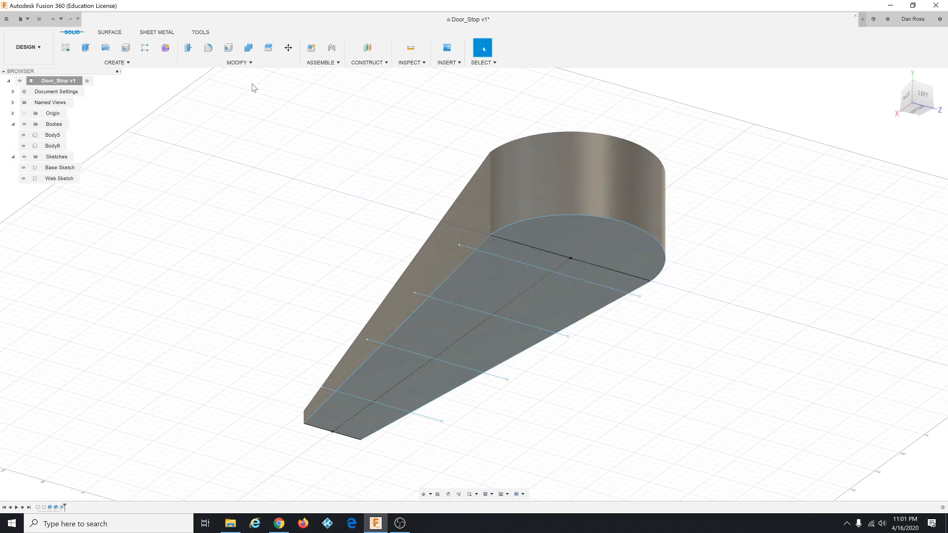
{"action": "left_click", "coordinate": [238, 65]}
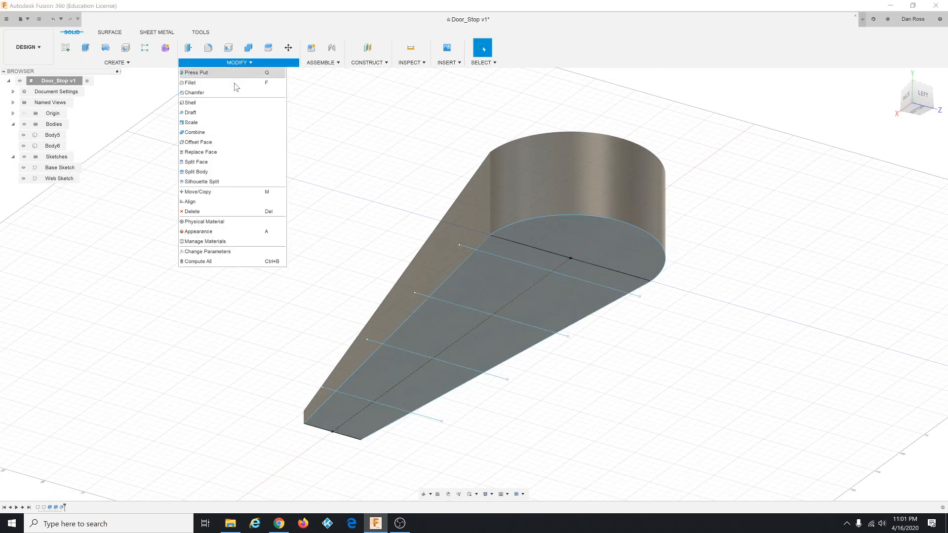
{"action": "left_click", "coordinate": [224, 114]}
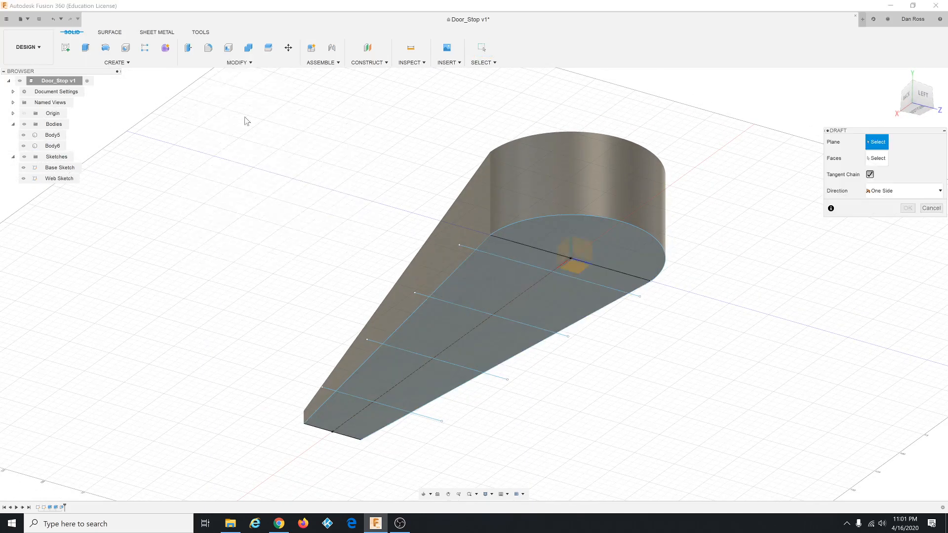
{"action": "left_click", "coordinate": [494, 288]}
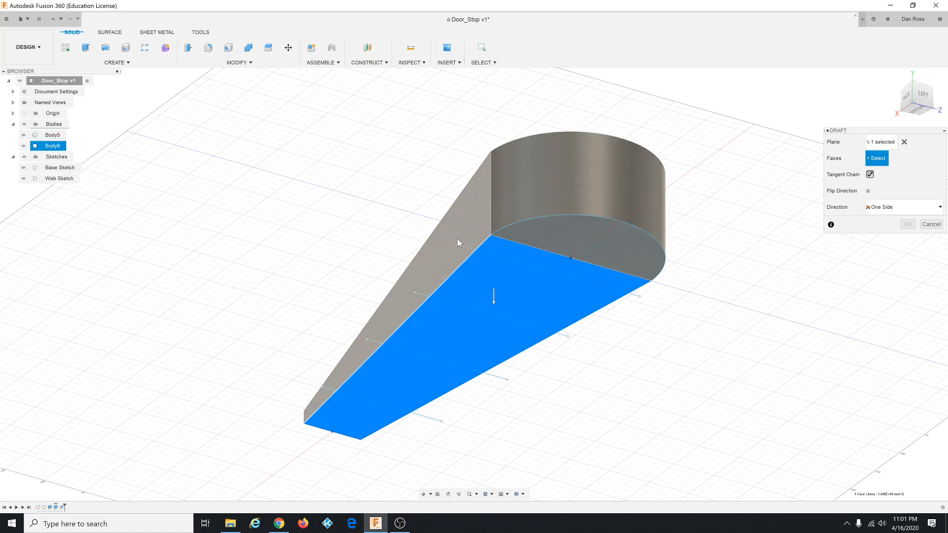
{"action": "left_click", "coordinate": [459, 241]}
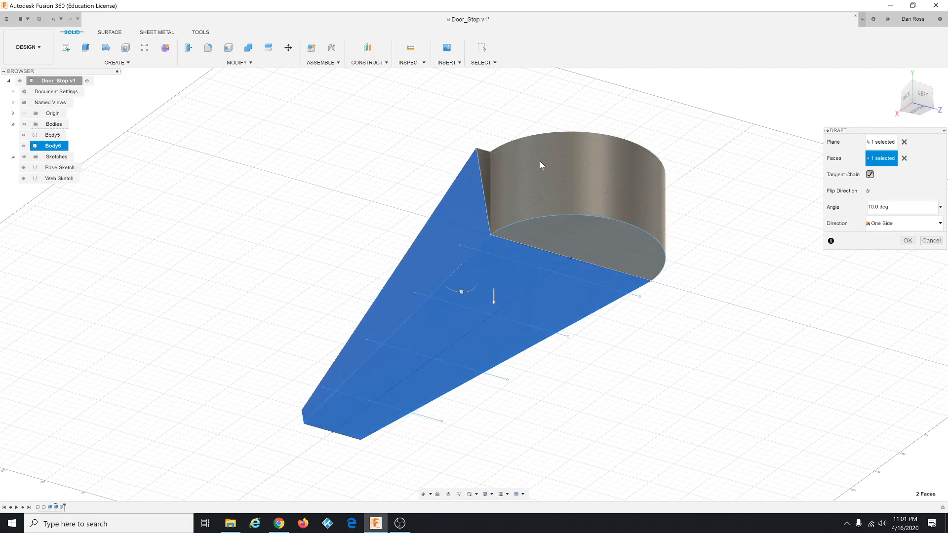
{"action": "left_click", "coordinate": [522, 159]}
{"action": "middle_click_drag", "start_coordinate": [522, 159], "coordinate": [606, 386], "text": "shift"}
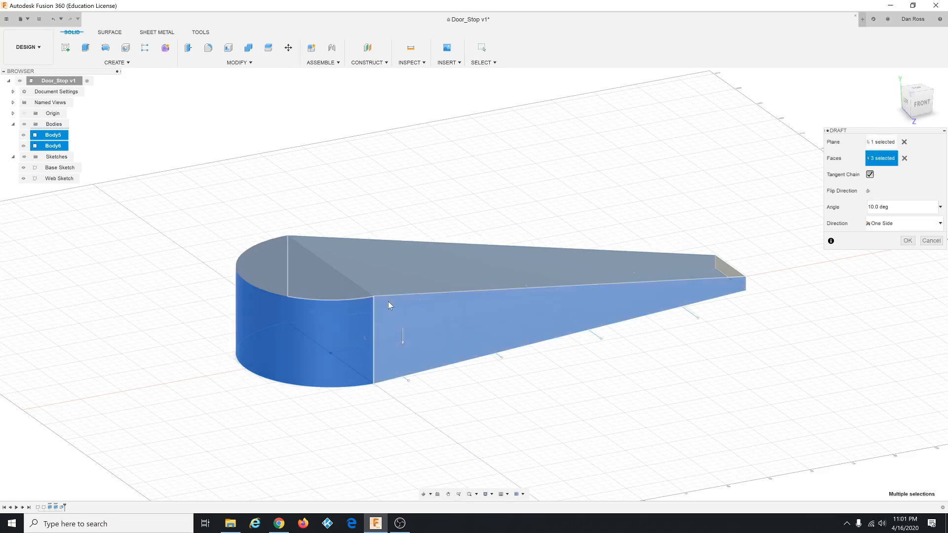
{"action": "left_click", "coordinate": [507, 333]}
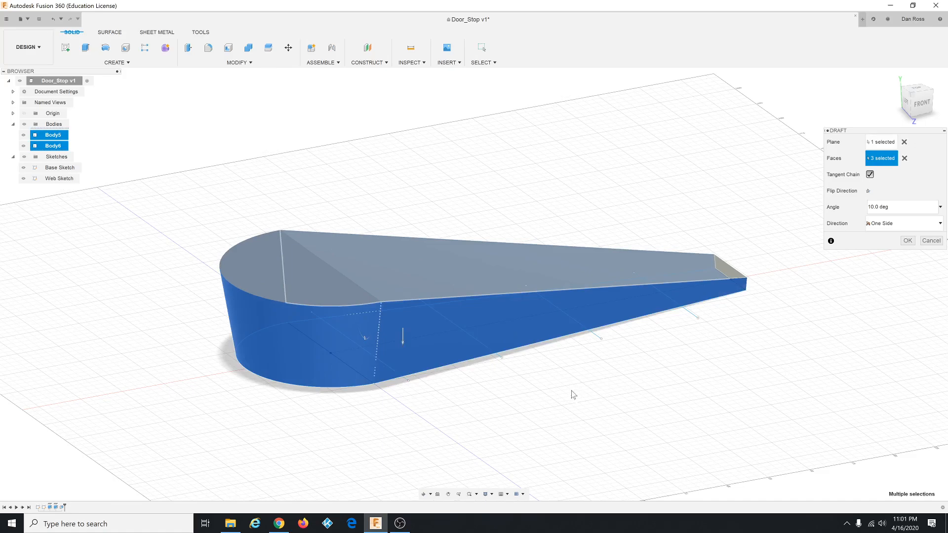
{"action": "mouse_move", "coordinate": [570, 394]}
{"action": "middle_mouse_down"}
{"action": "mouse_move", "coordinate": [529, 380]}
{"action": "mouse_move", "coordinate": [599, 372]}
{"action": "mouse_move", "coordinate": [612, 385]}
{"action": "mouse_move", "coordinate": [527, 393]}
{"action": "mouse_move", "coordinate": [553, 394]}
{"action": "middle_mouse_up"}
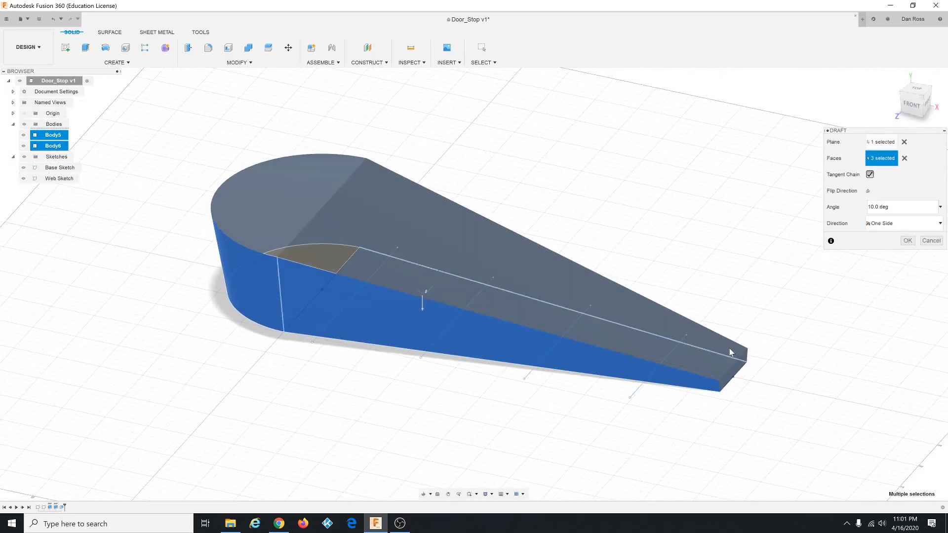
Step: Try the Two Side draft direction, and apply the side-face draft with the direction set to Symmetric
{"action": "left_click", "coordinate": [940, 224]}
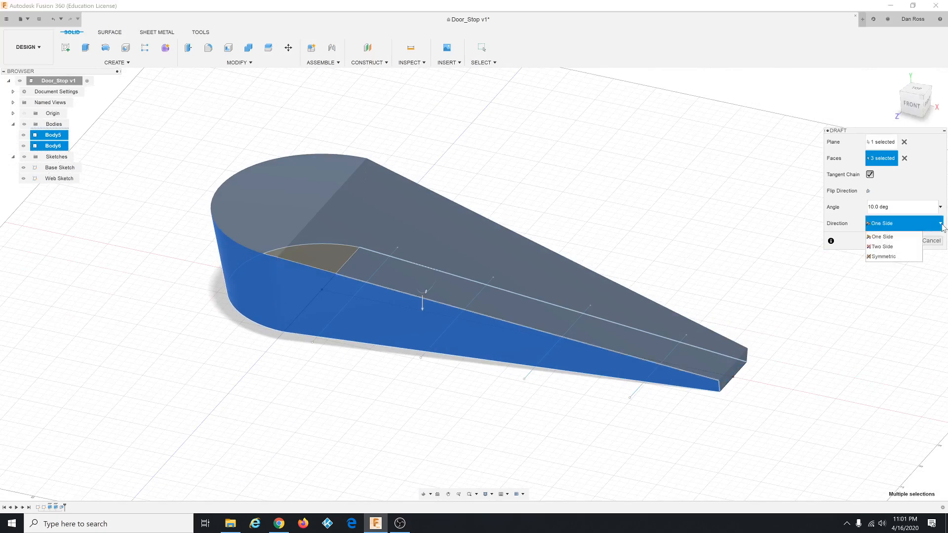
{"action": "left_click", "coordinate": [905, 248]}
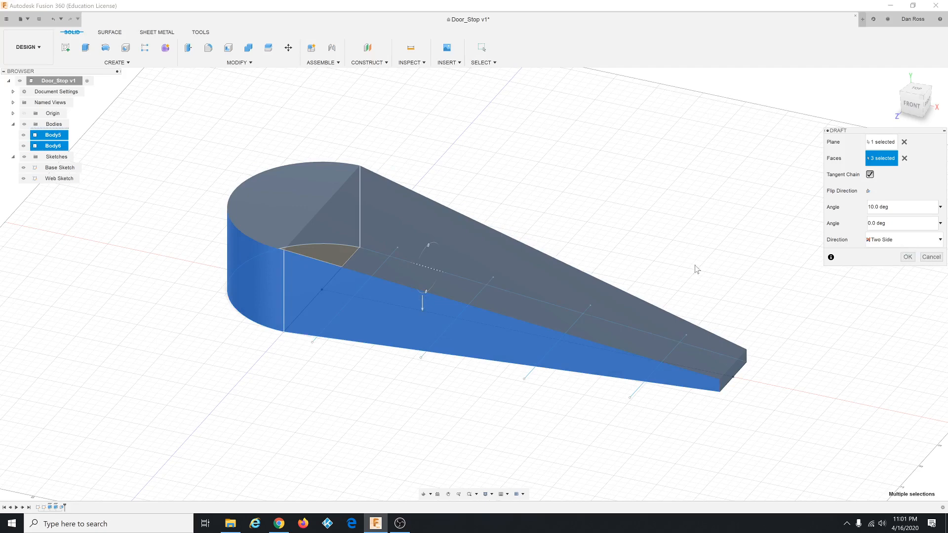
{"action": "left_click", "coordinate": [939, 238]}
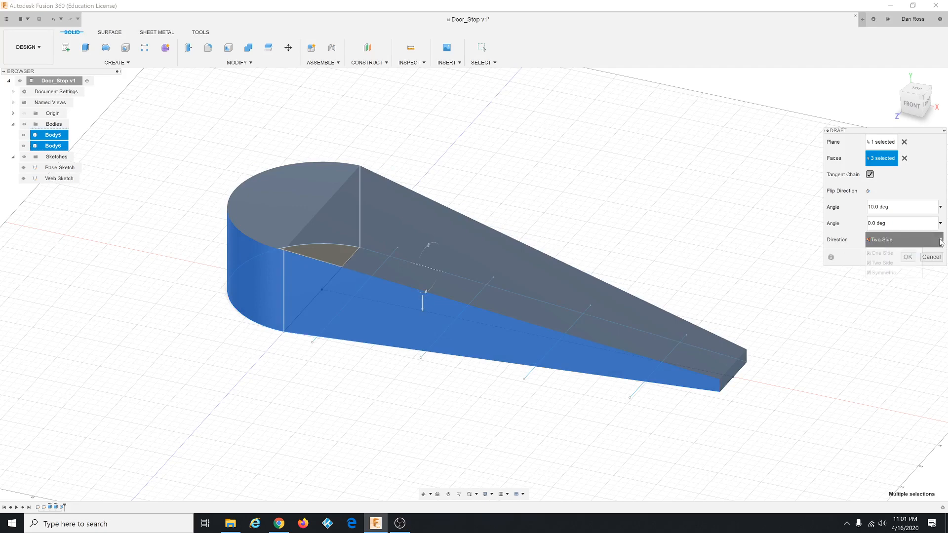
{"action": "left_click", "coordinate": [896, 274]}
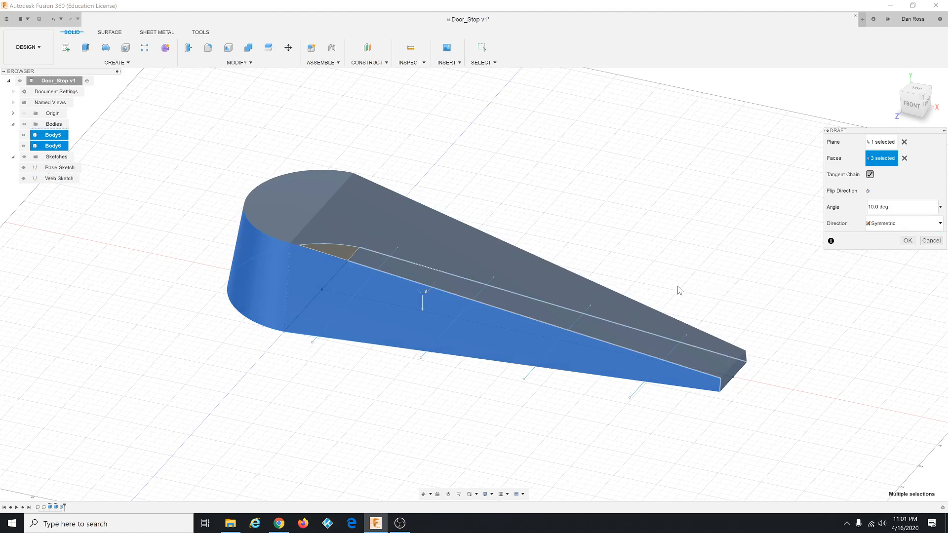
{"action": "middle_click_drag", "start_coordinate": [664, 294], "coordinate": [498, 293], "text": "shift"}
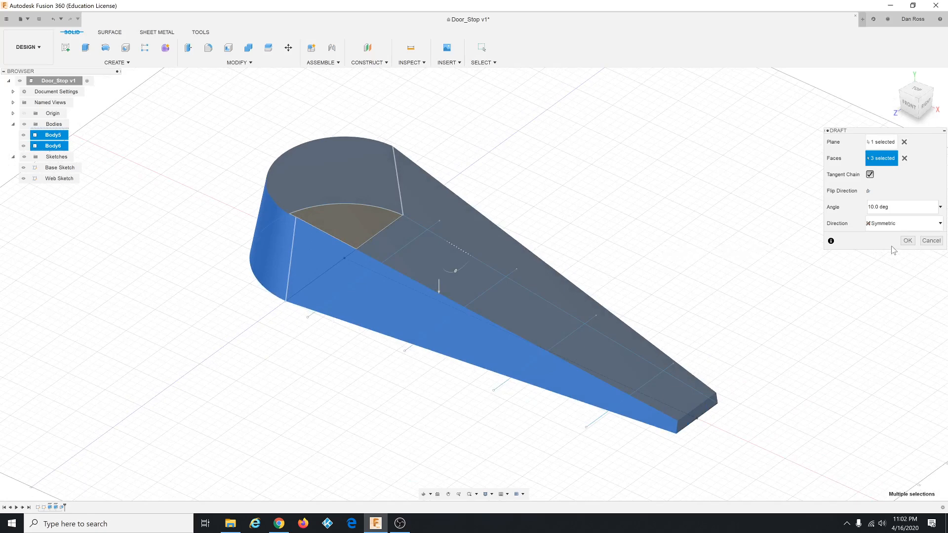
{"action": "left_click", "coordinate": [907, 241]}
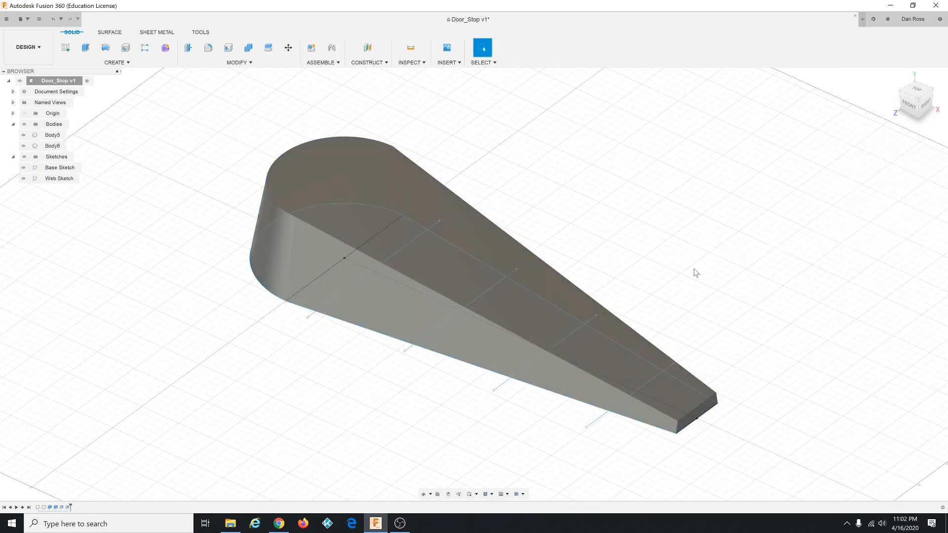
Step: Set up a chamfer on the upper edge of the door stop's narrow tip, using the Distance and angle type
{"action": "scroll", "coordinate": [123, 282], "scroll_direction": "down", "scroll_amount": 2}
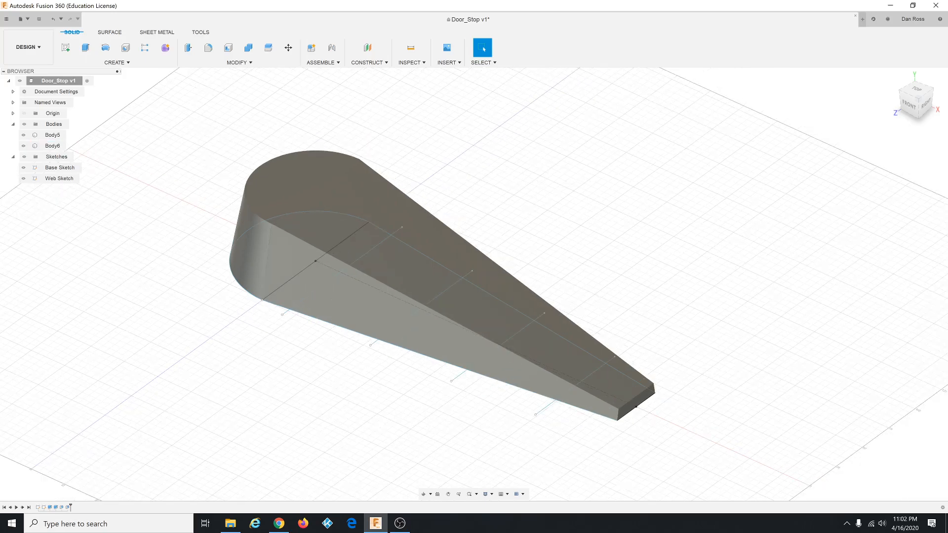
{"action": "key", "text": "alt+Tab"}
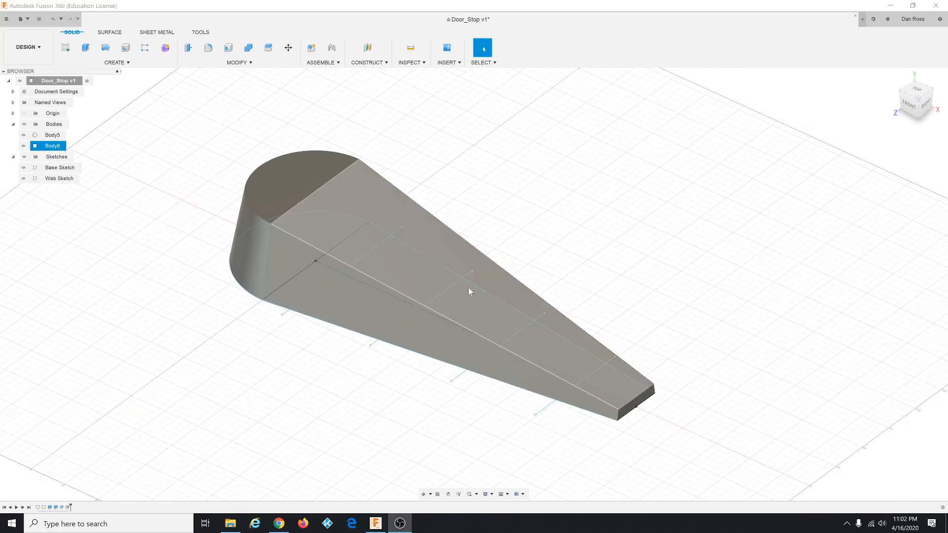
{"action": "left_click", "coordinate": [243, 63]}
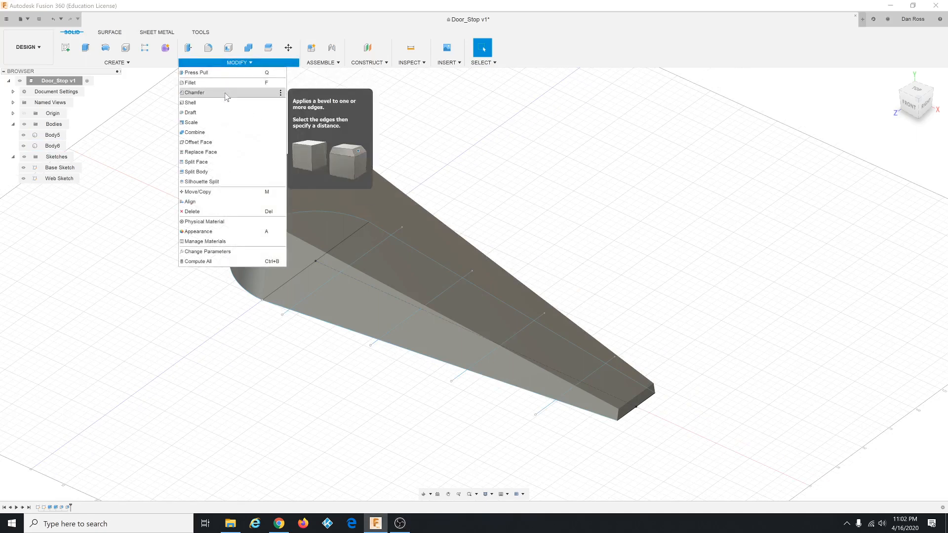
{"action": "left_click", "coordinate": [226, 93]}
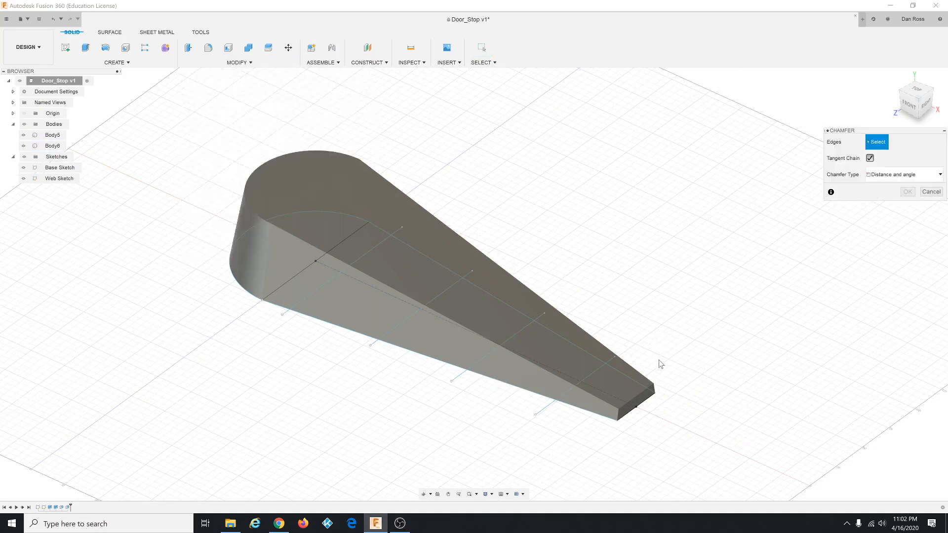
{"action": "left_click", "coordinate": [634, 402]}
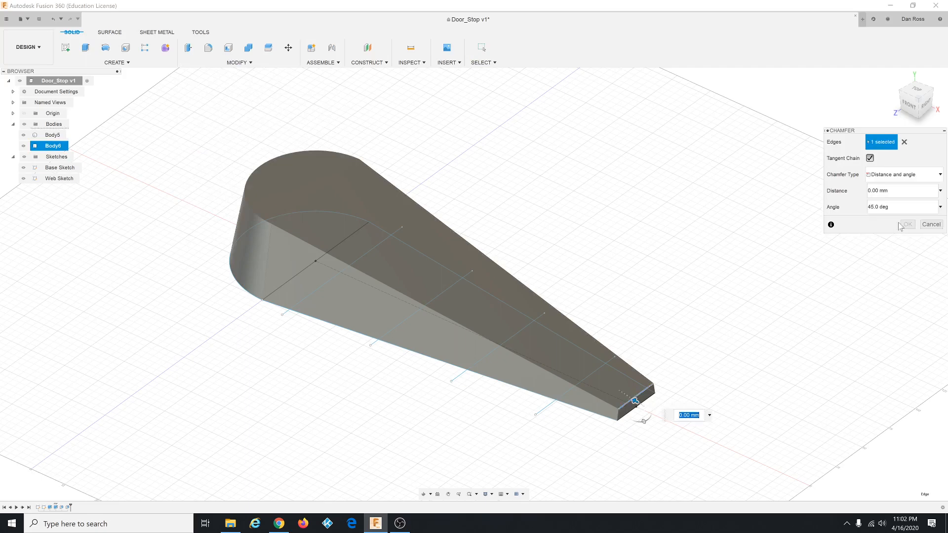
{"action": "left_click", "coordinate": [927, 178]}
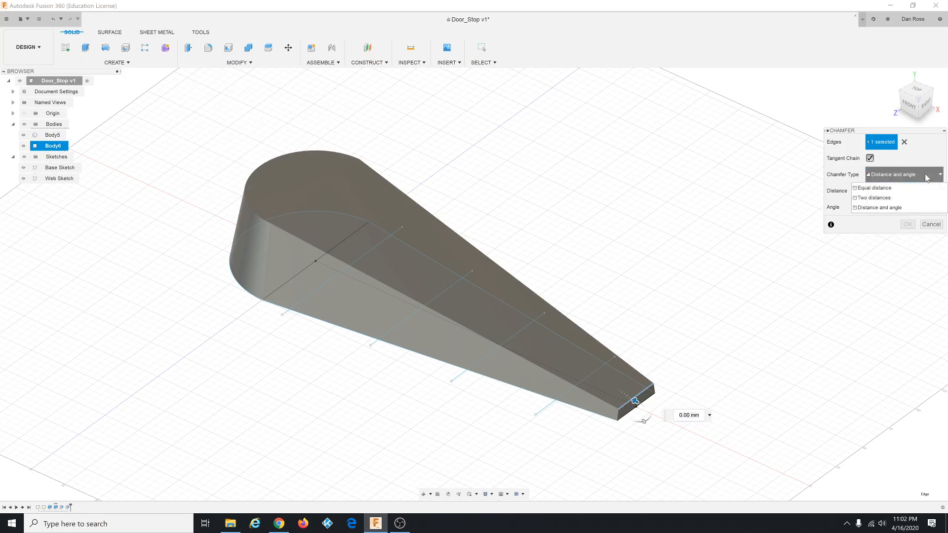
{"action": "left_click", "coordinate": [891, 209]}
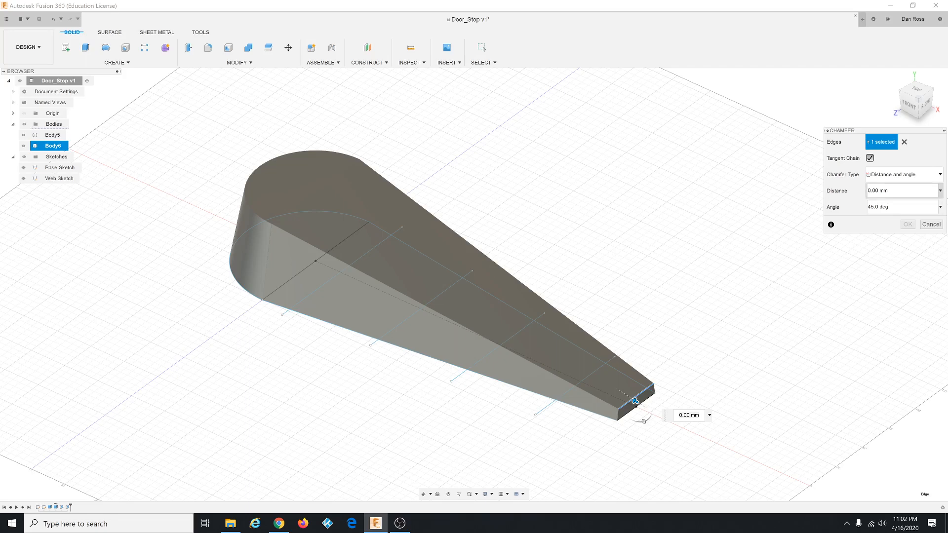
Step: Set the tip chamfer's distance to 10 mm and its angle to 35 deg, and apply it
{"action": "left_click", "coordinate": [870, 191]}
{"action": "type", "text": "10"}
{"action": "key", "text": "Tab"}
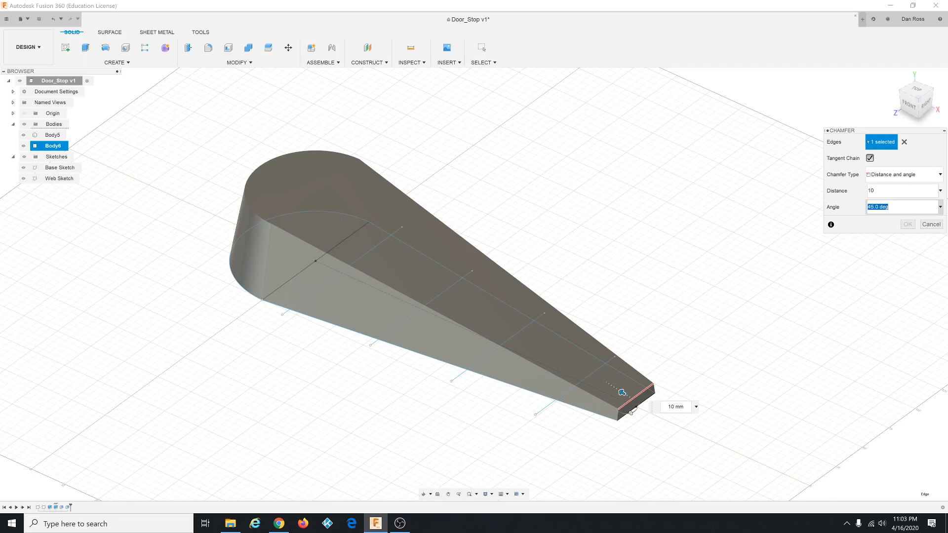
{"action": "type", "text": "35"}
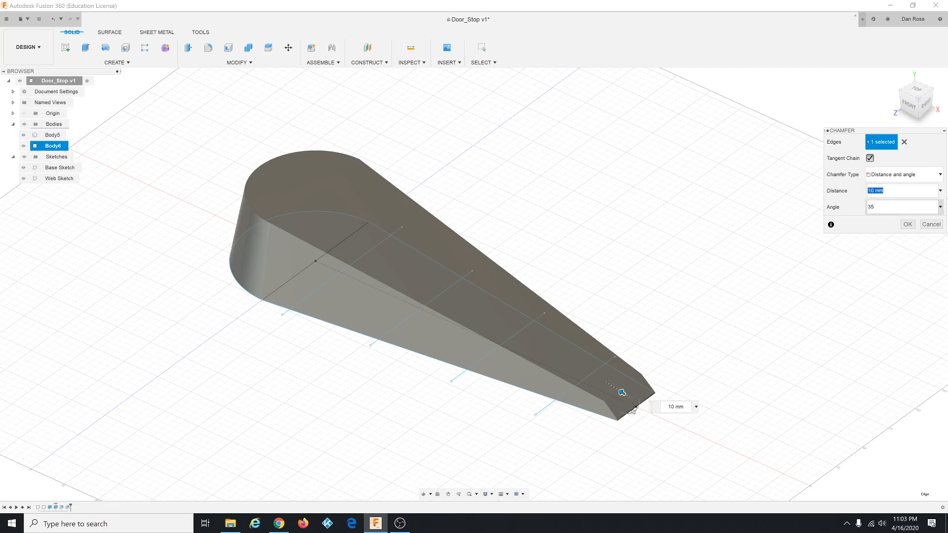
{"action": "left_click", "coordinate": [884, 207]}
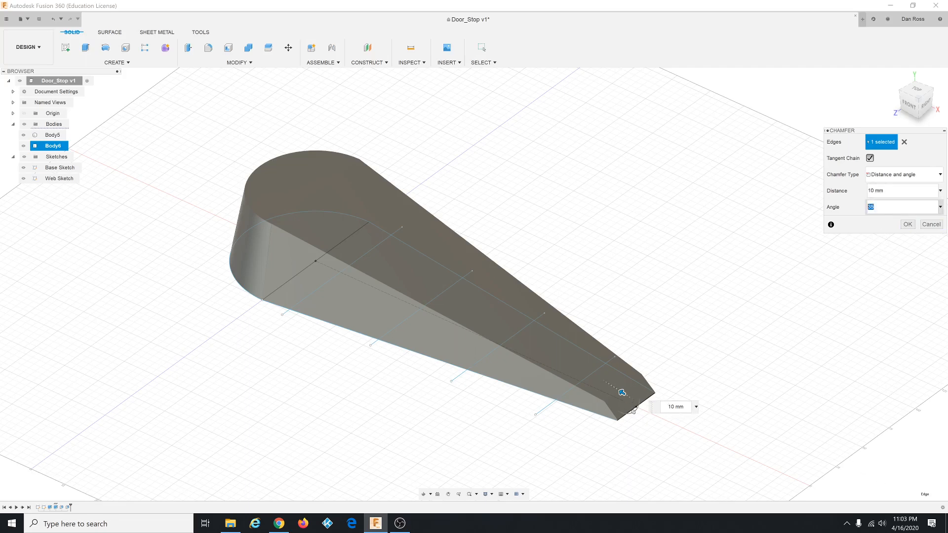
{"action": "left_click", "coordinate": [908, 225]}
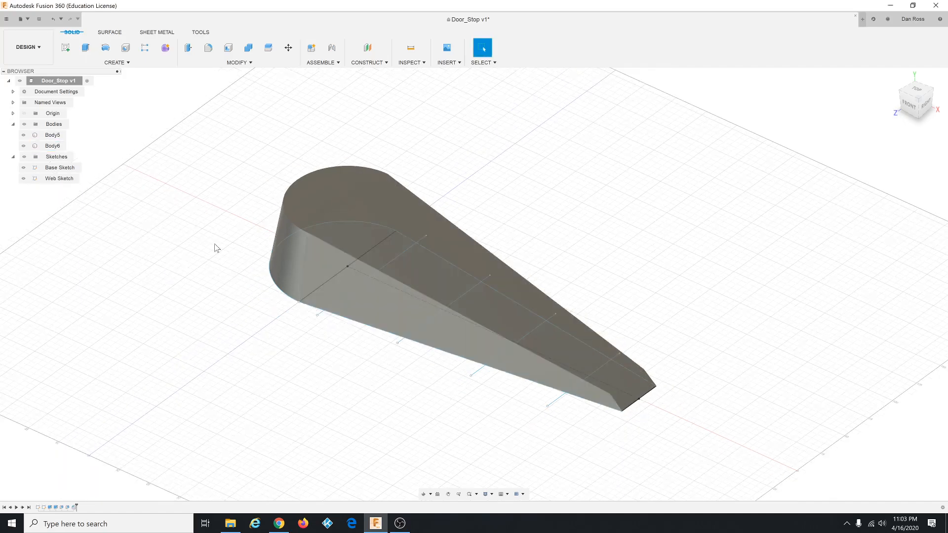
Step: Combine the rounded-end body with the tapered body into a single body using the Join operation
{"action": "scroll", "coordinate": [148, 208], "scroll_direction": "down", "scroll_amount": 1}
{"action": "left_click", "coordinate": [54, 135]}
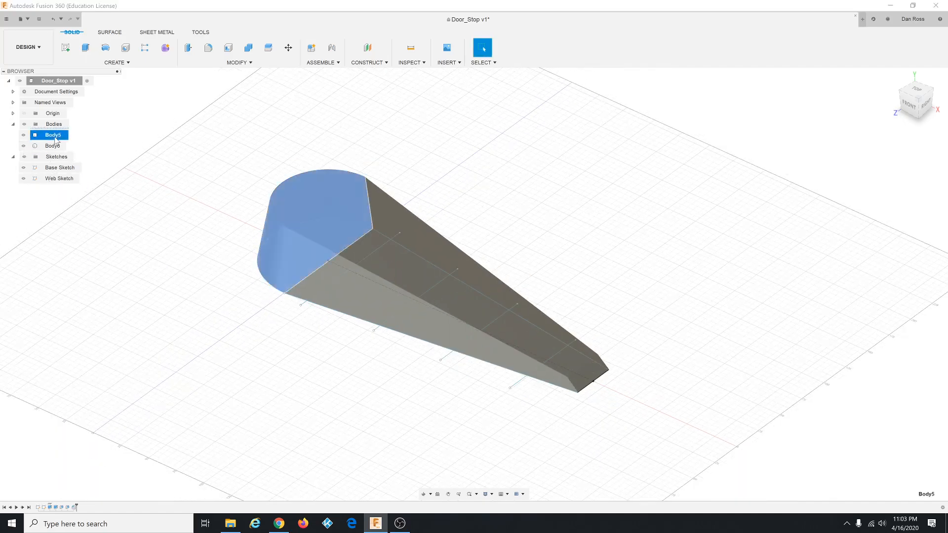
{"action": "left_click", "coordinate": [53, 147]}
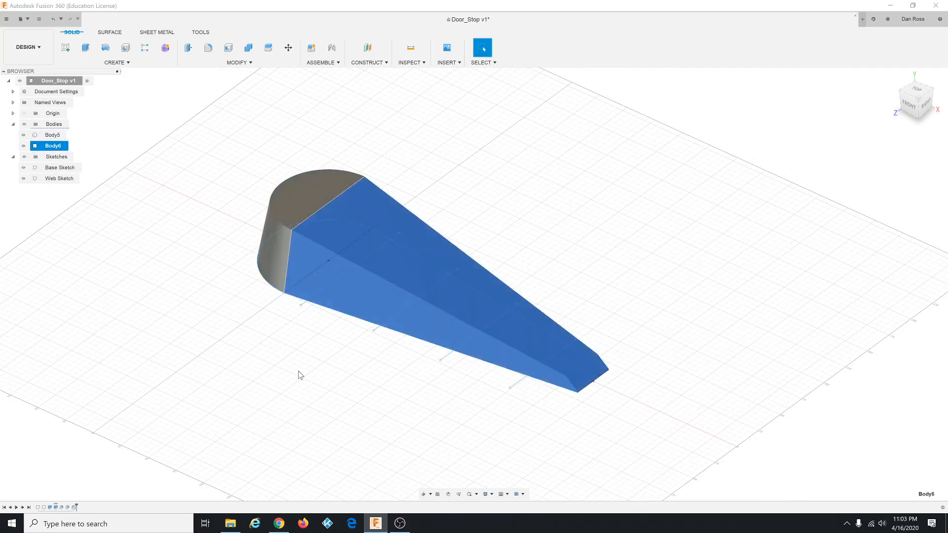
{"action": "middle_click_drag", "start_coordinate": [298, 379], "coordinate": [272, 287], "text": "shift"}
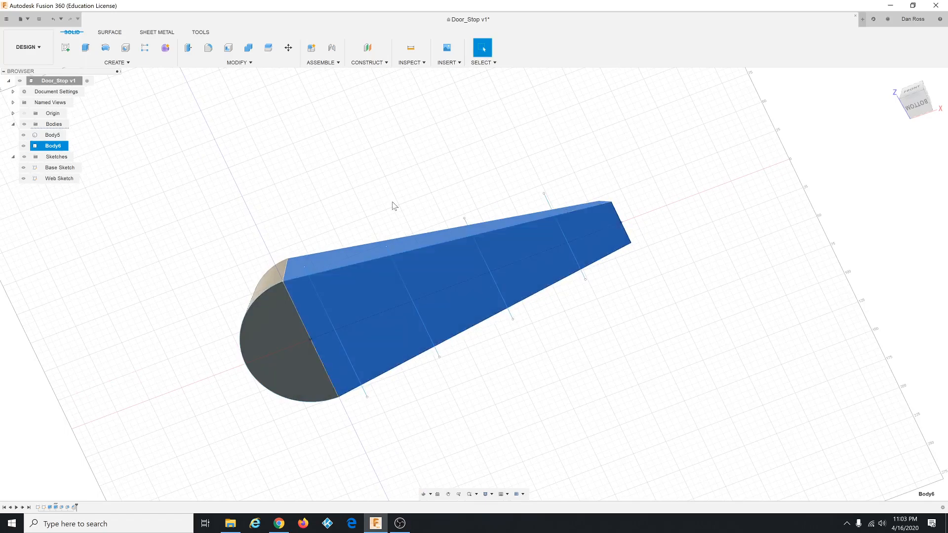
{"action": "middle_click_drag", "start_coordinate": [392, 202], "coordinate": [377, 192], "text": "shift"}
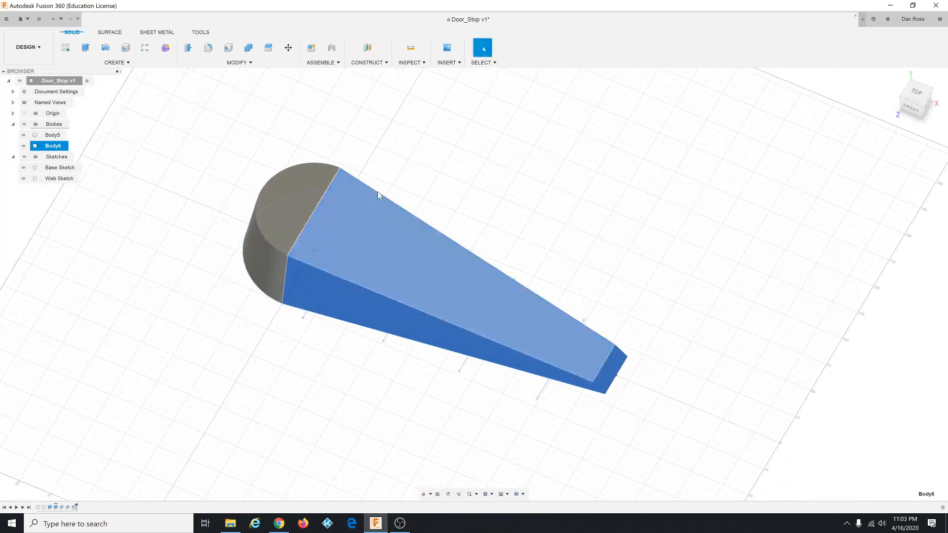
{"action": "left_click", "coordinate": [325, 148]}
{"action": "left_click", "coordinate": [240, 63]}
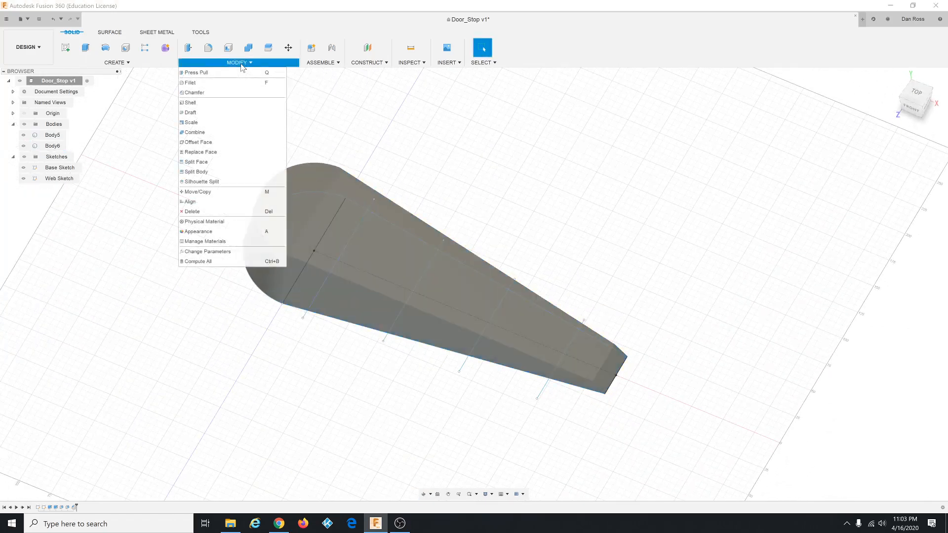
{"action": "left_click", "coordinate": [218, 132]}
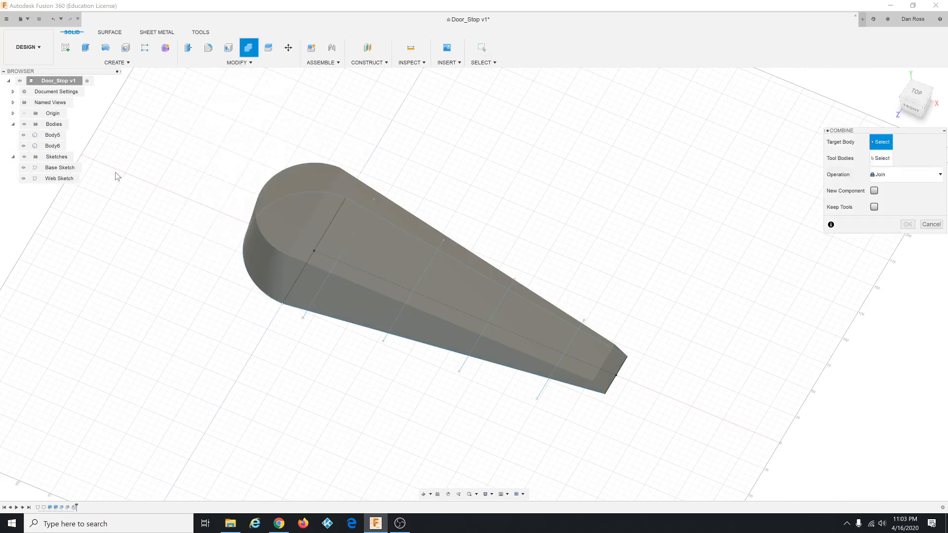
{"action": "left_click", "coordinate": [270, 215]}
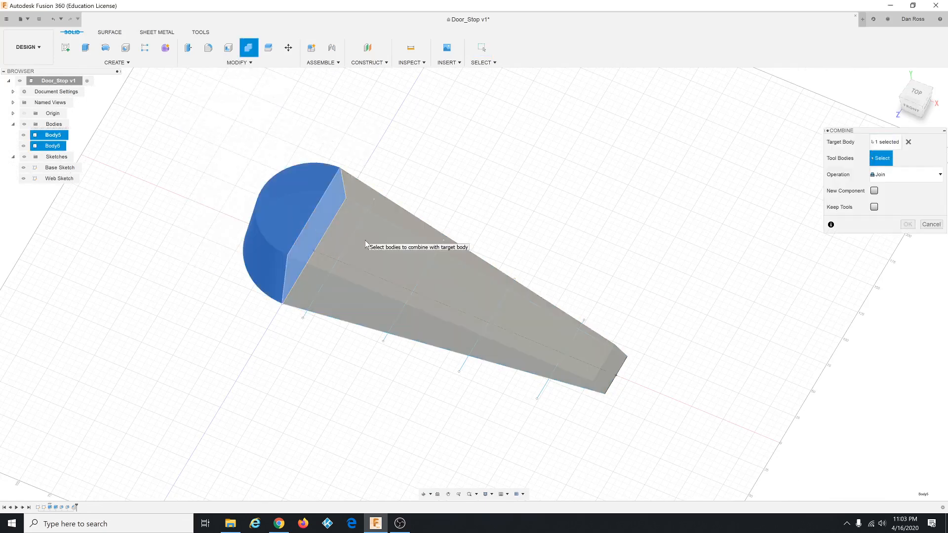
{"action": "left_click", "coordinate": [428, 243]}
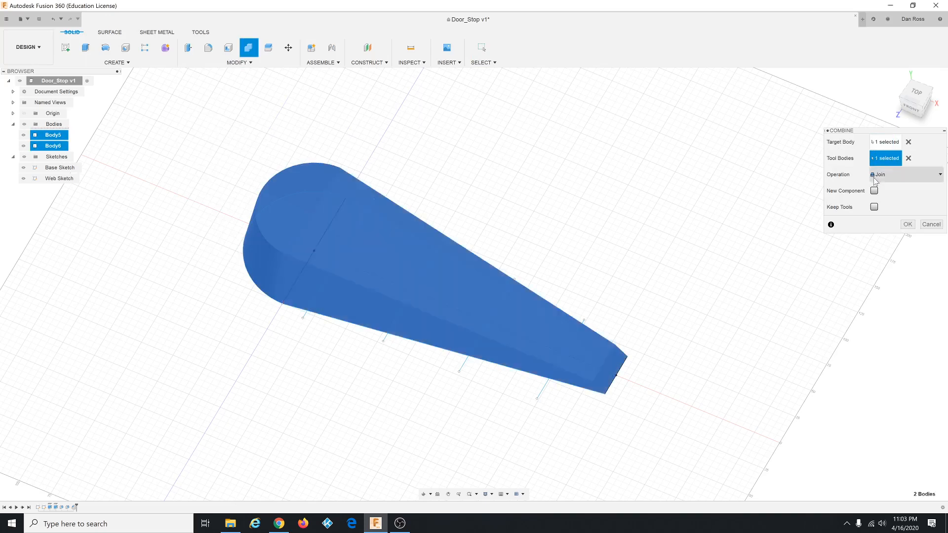
{"action": "left_click", "coordinate": [908, 225]}
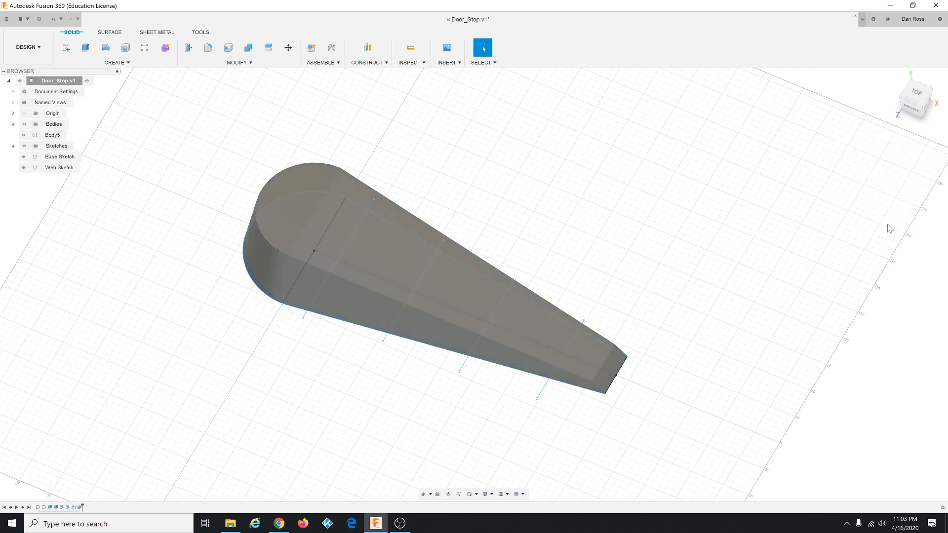
Step: Try to shell the entire joined body inward with thicknesses of 0.5 mm and 5 mm
{"action": "left_click", "coordinate": [64, 138]}
{"action": "mouse_move", "coordinate": [562, 241]}
{"action": "middle_mouse_down"}
{"action": "mouse_move", "coordinate": [560, 225]}
{"action": "mouse_move", "coordinate": [563, 244]}
{"action": "middle_mouse_up"}
{"action": "middle_click_drag", "start_coordinate": [514, 227], "coordinate": [537, 191], "text": "shift"}
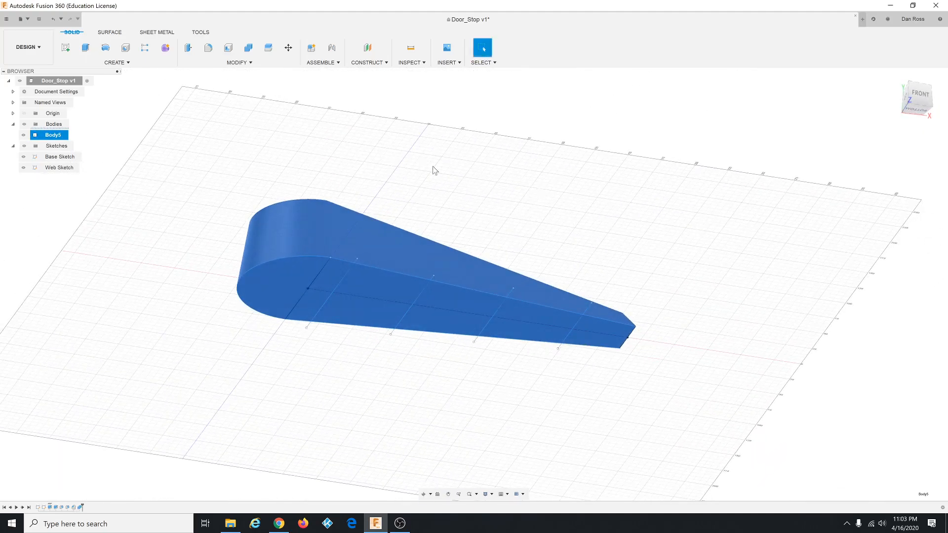
{"action": "left_click", "coordinate": [240, 64]}
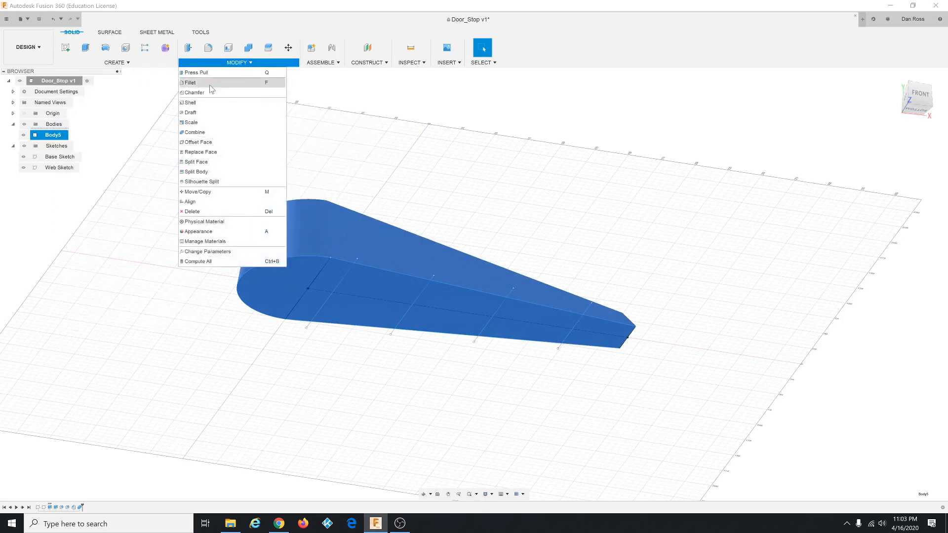
{"action": "left_click", "coordinate": [204, 104]}
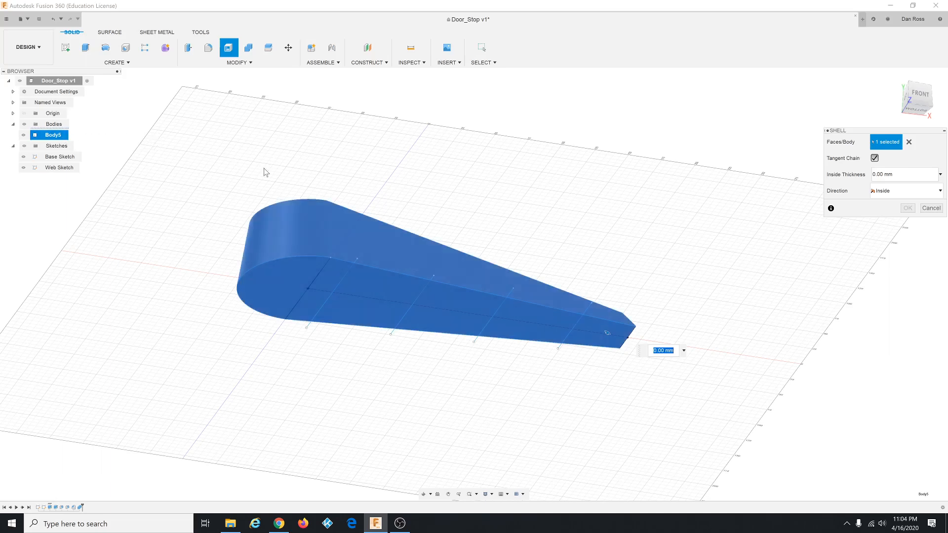
{"action": "left_click", "coordinate": [375, 284]}
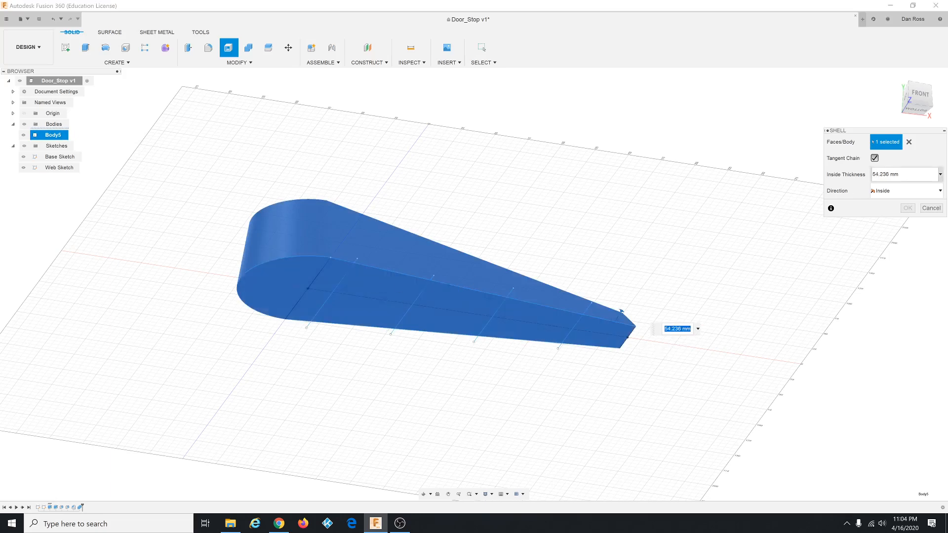
{"action": "left_click", "coordinate": [884, 174]}
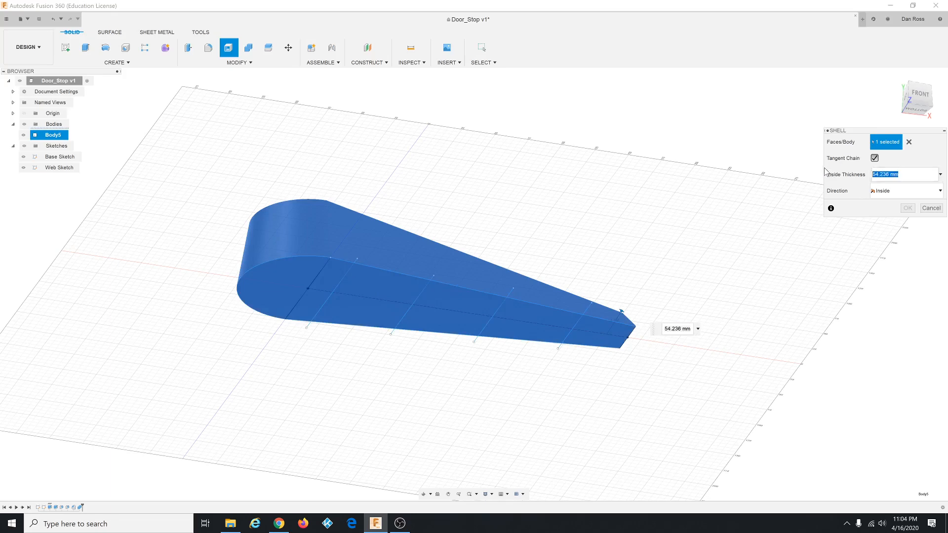
{"action": "type", "text": ".5"}
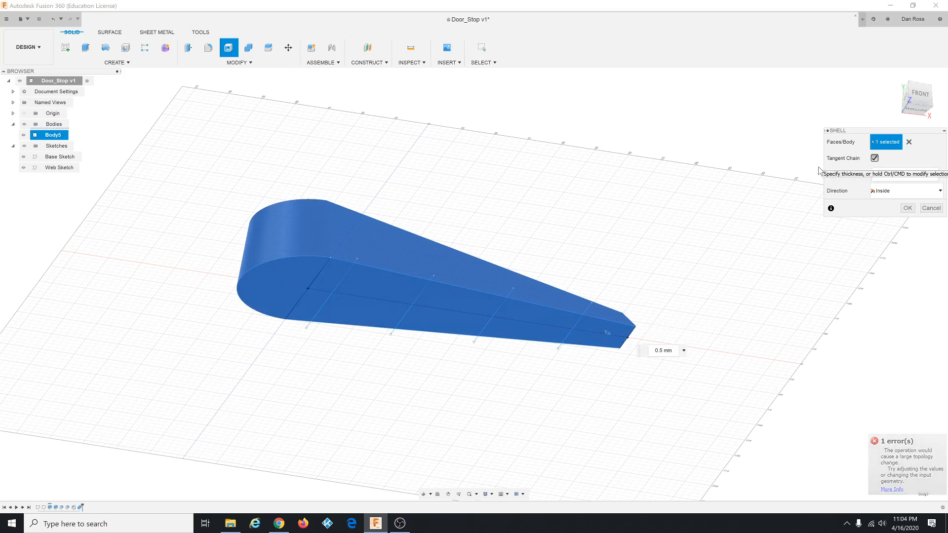
{"action": "type", "text": "5"}
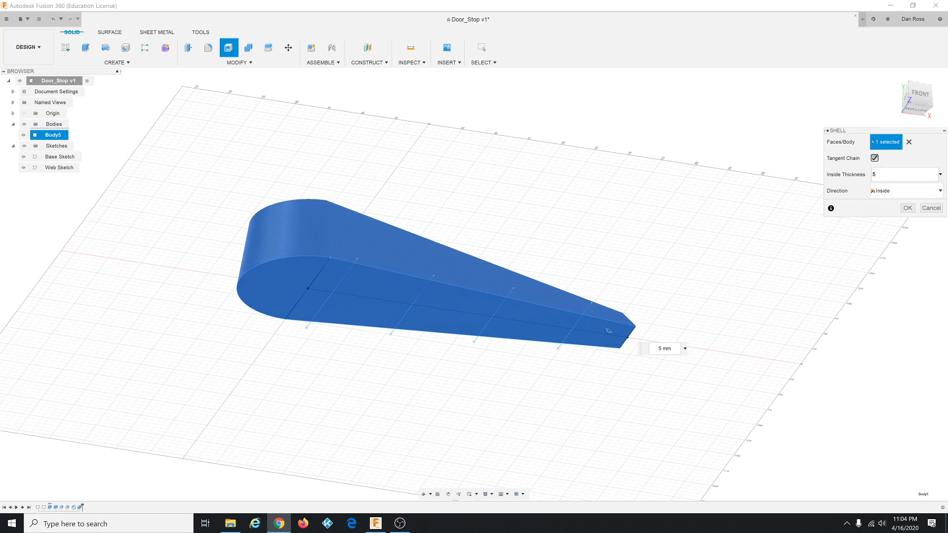
{"action": "key", "text": "Return"}
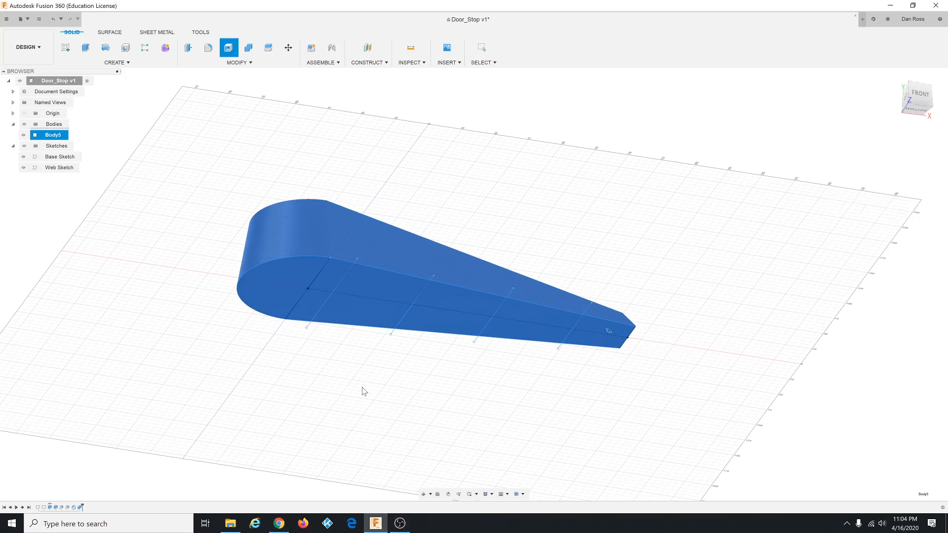
Step: Shell the door stop from its bottom face with an inside thickness of 5 mm
{"action": "left_click", "coordinate": [236, 65]}
{"action": "left_click", "coordinate": [226, 104]}
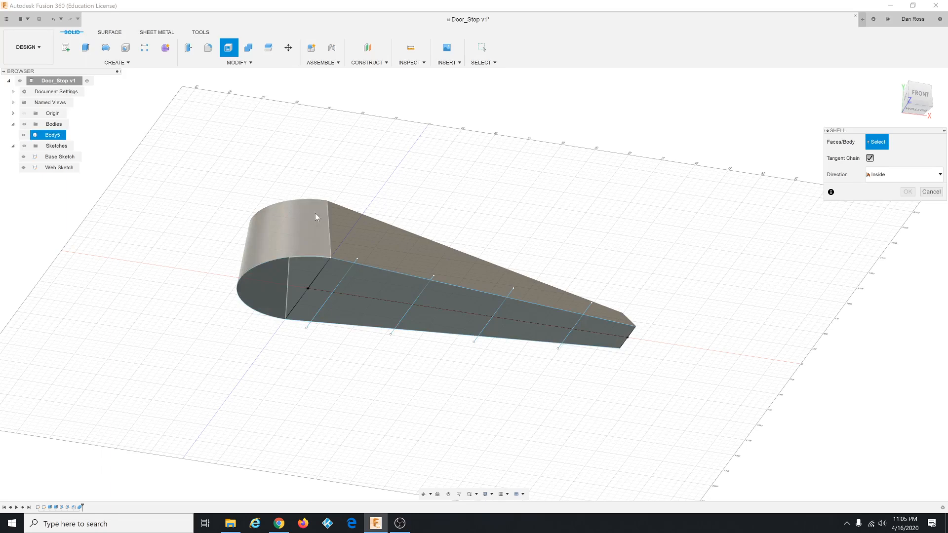
{"action": "left_click", "coordinate": [378, 293]}
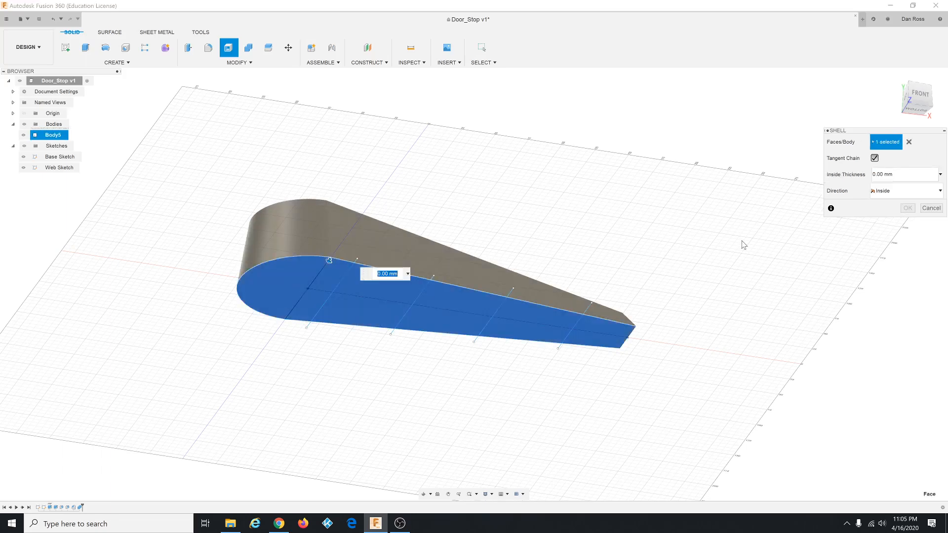
{"action": "type", "text": "5"}
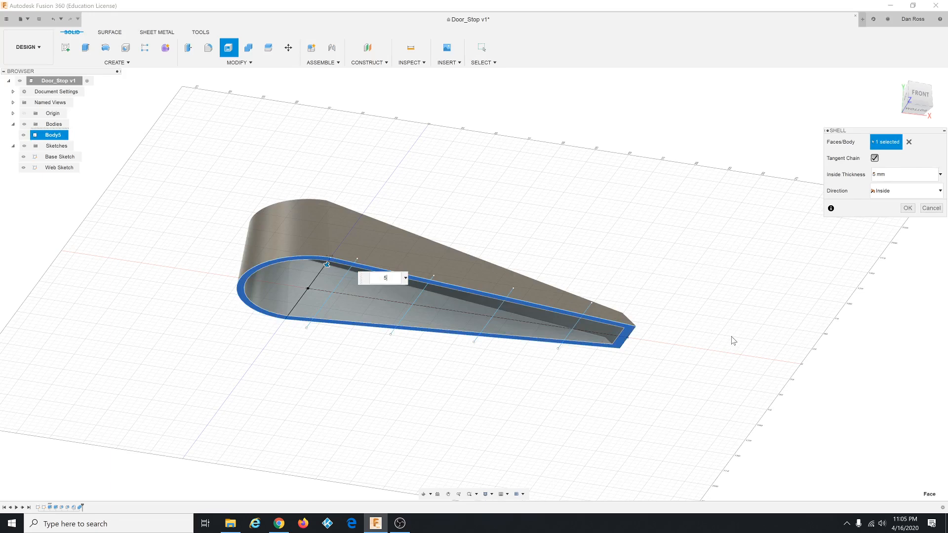
{"action": "left_click", "coordinate": [906, 209]}
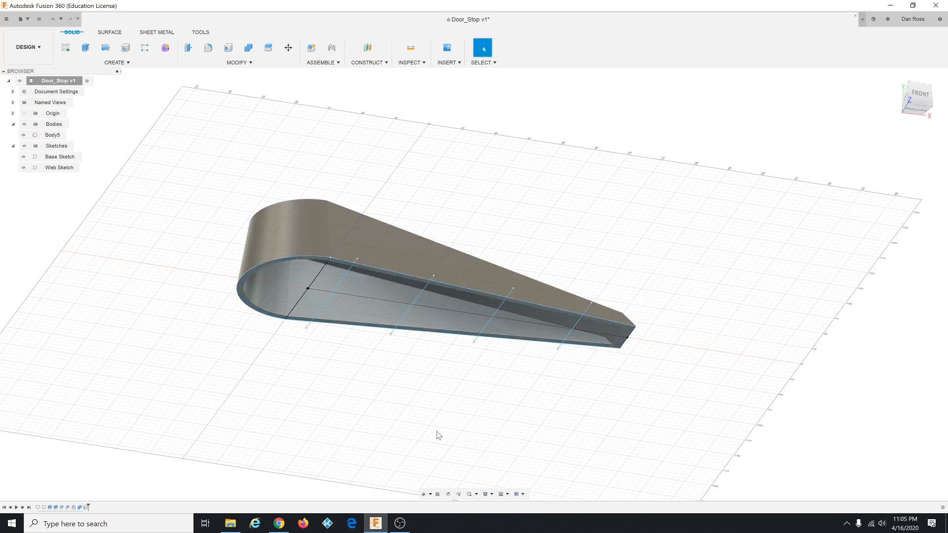
Step: Set up a Web feature from the four cross lines of the Web Sketch with a symmetric thickness of 5 mm and depth To Next
{"action": "middle_click_drag", "start_coordinate": [413, 381], "coordinate": [444, 226], "text": "shift"}
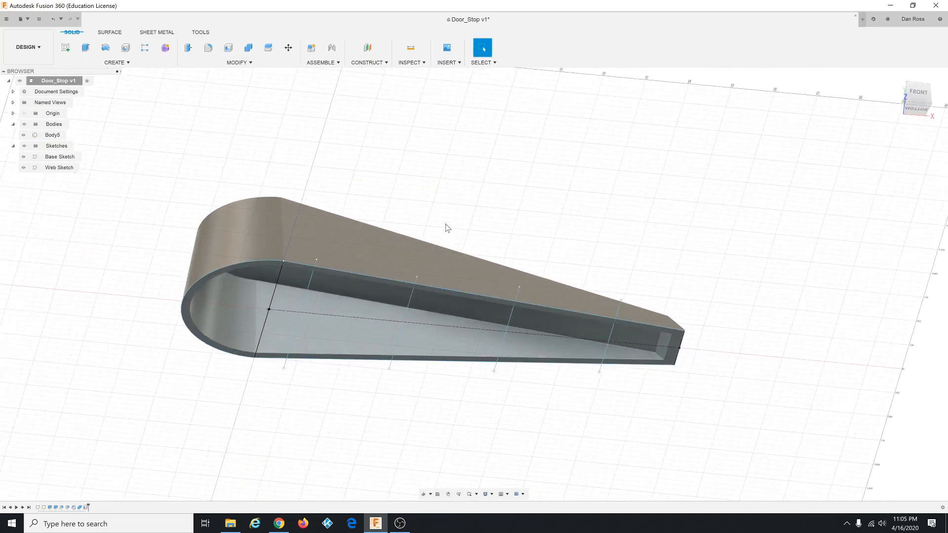
{"action": "left_click", "coordinate": [419, 277]}
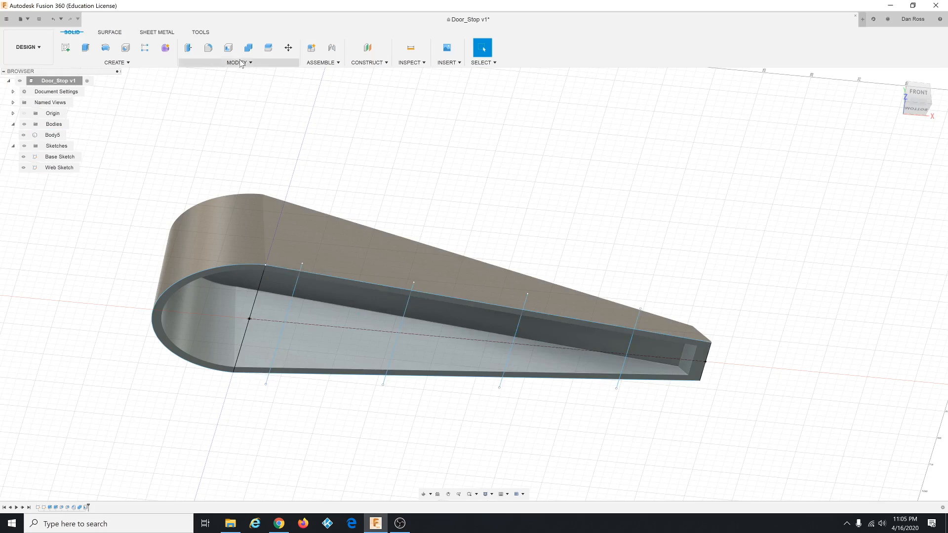
{"action": "left_click", "coordinate": [120, 63]}
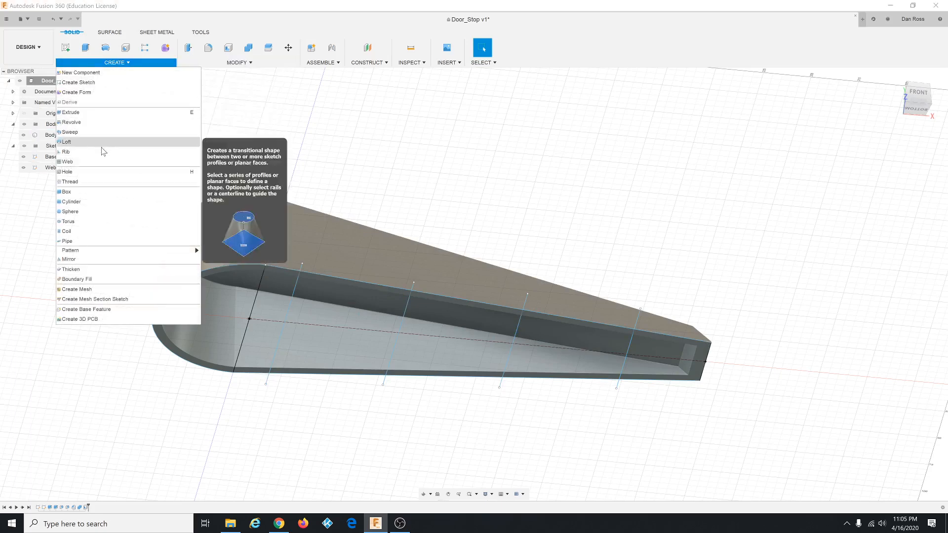
{"action": "left_click", "coordinate": [98, 163]}
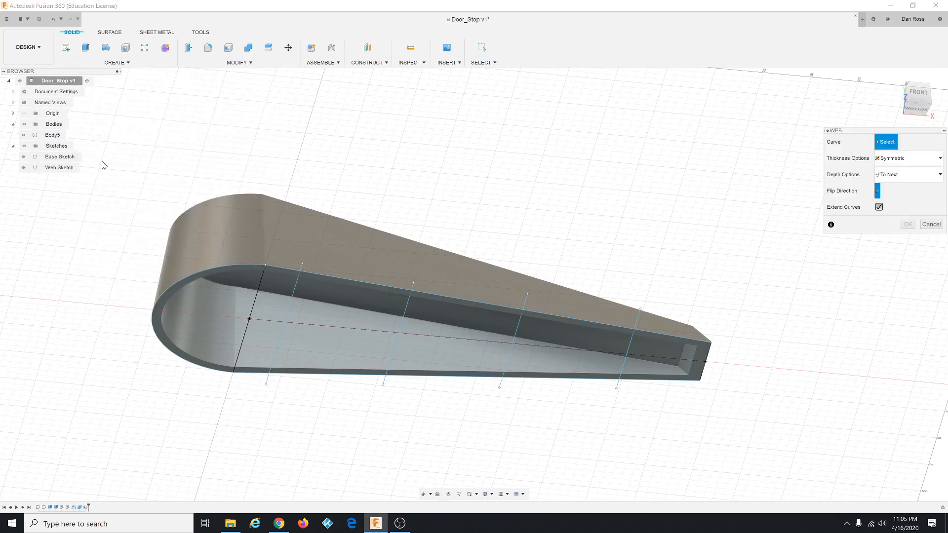
{"action": "left_click", "coordinate": [290, 304]}
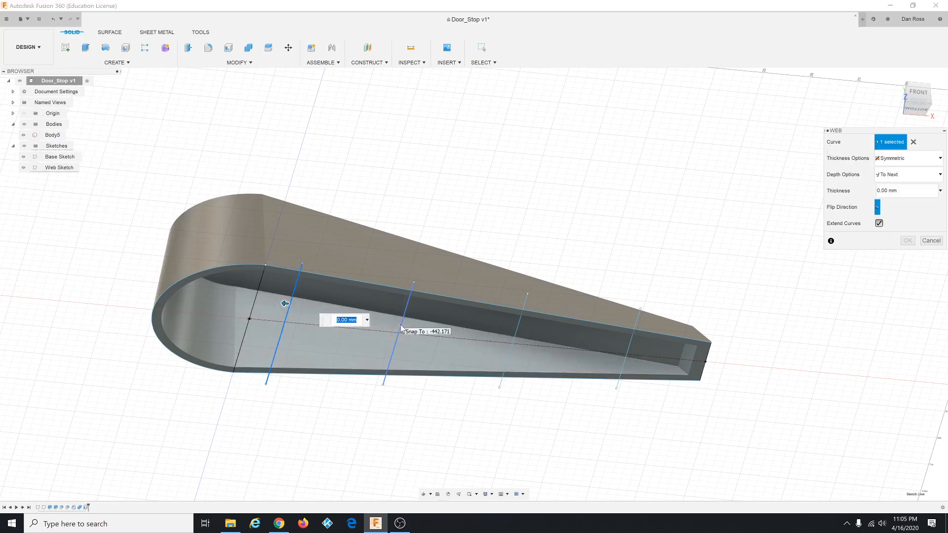
{"action": "left_click", "coordinate": [400, 324]}
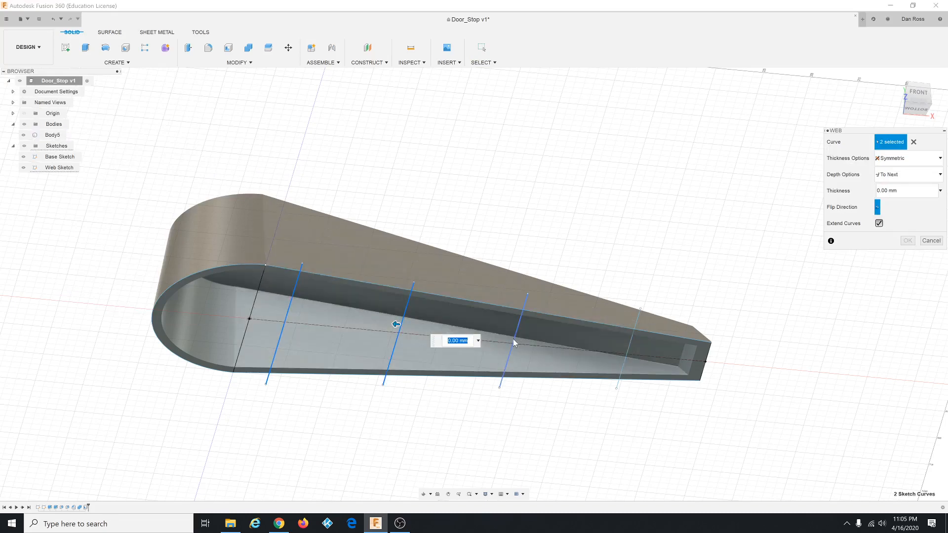
{"action": "left_click", "coordinate": [514, 339]}
{"action": "left_click", "coordinate": [625, 349]}
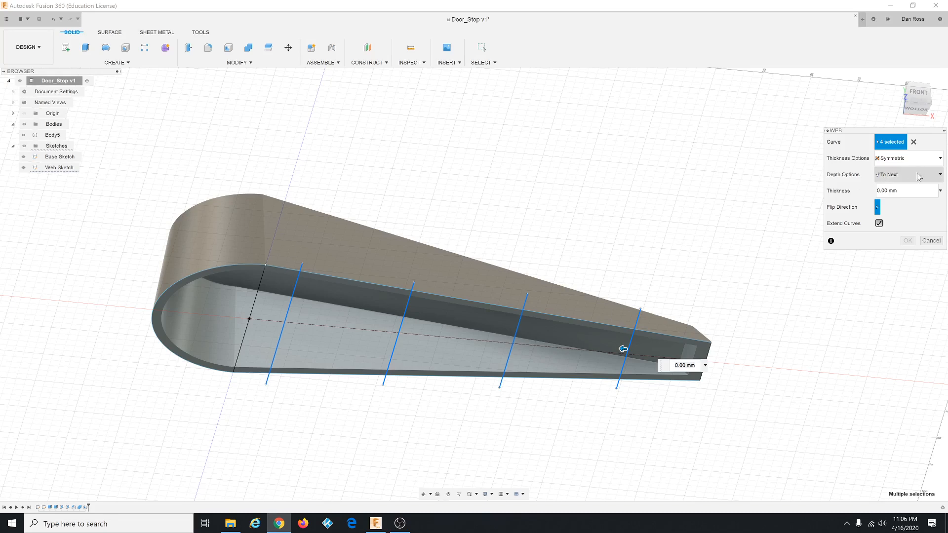
{"action": "left_click", "coordinate": [886, 191]}
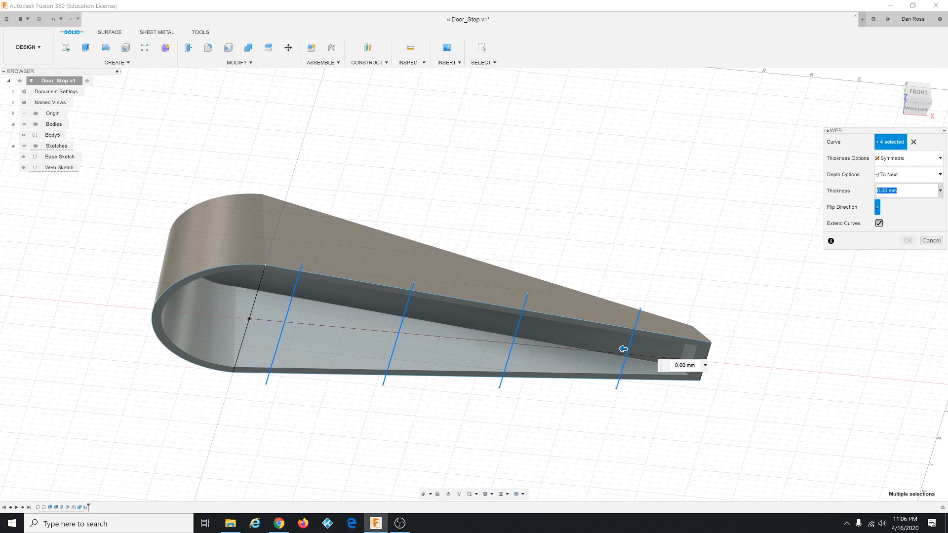
{"action": "type", "text": "5"}
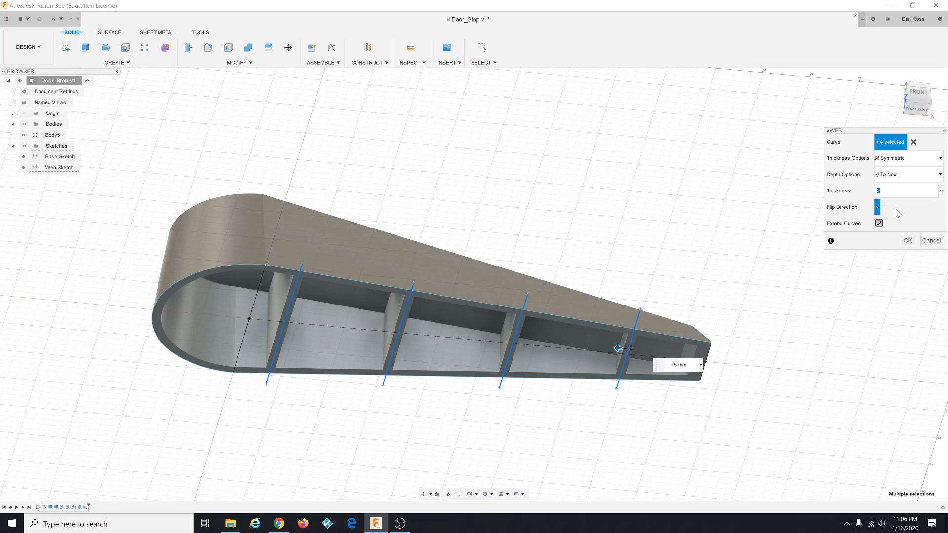
Step: Try flipping the direction of the webs, and restore the original direction
{"action": "left_click", "coordinate": [878, 207]}
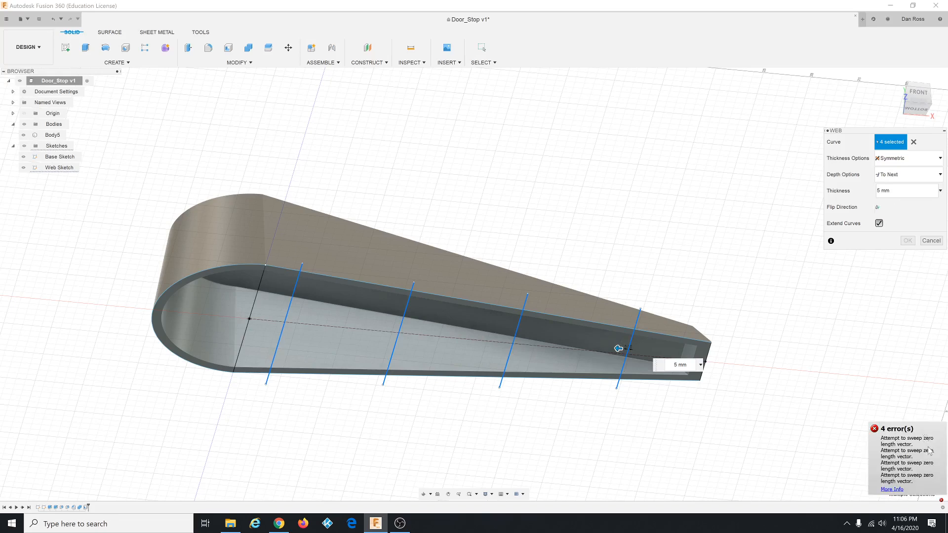
{"action": "mouse_move", "coordinate": [944, 504]}
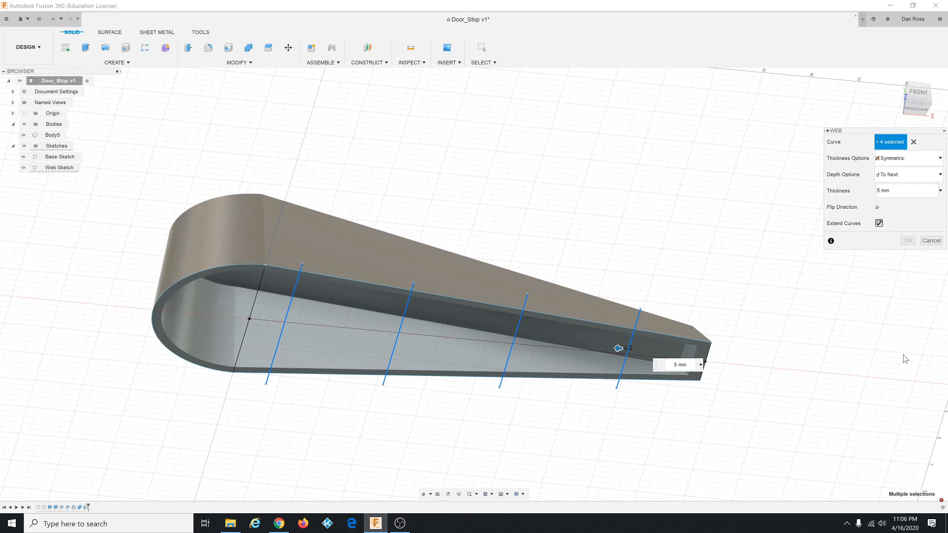
{"action": "left_click", "coordinate": [877, 208]}
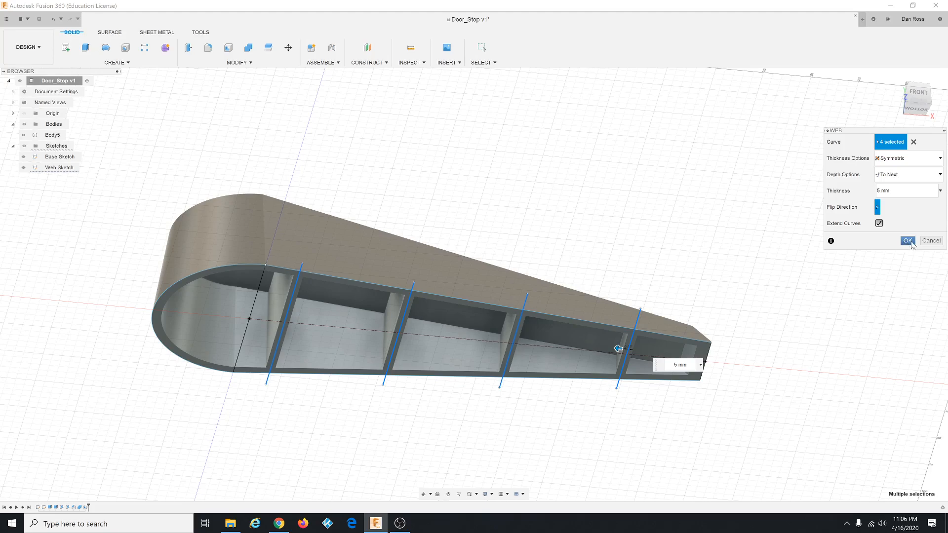
Step: Apply the Web feature to create the four internal webs in the door stop's hollow underside
{"action": "left_click", "coordinate": [907, 241]}
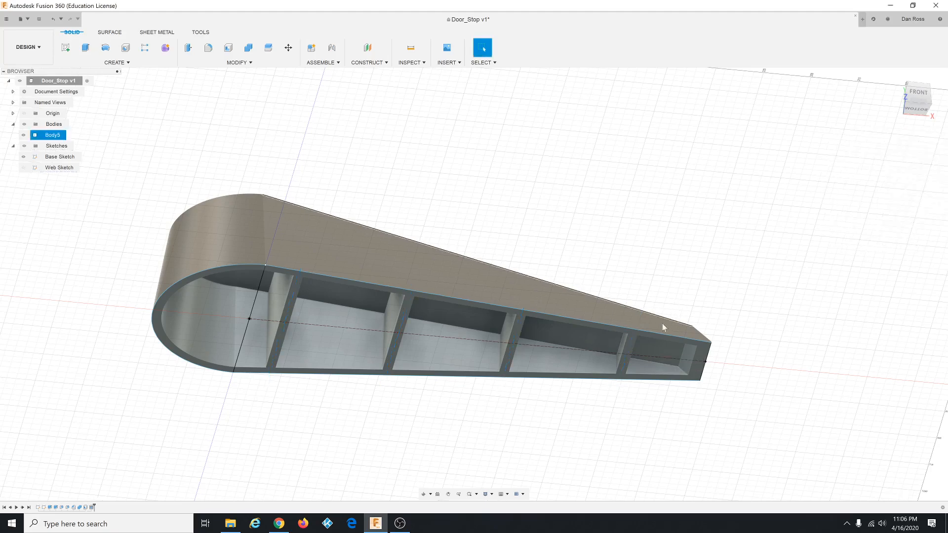
{"action": "middle_click_drag", "start_coordinate": [582, 414], "coordinate": [563, 443], "text": "shift"}
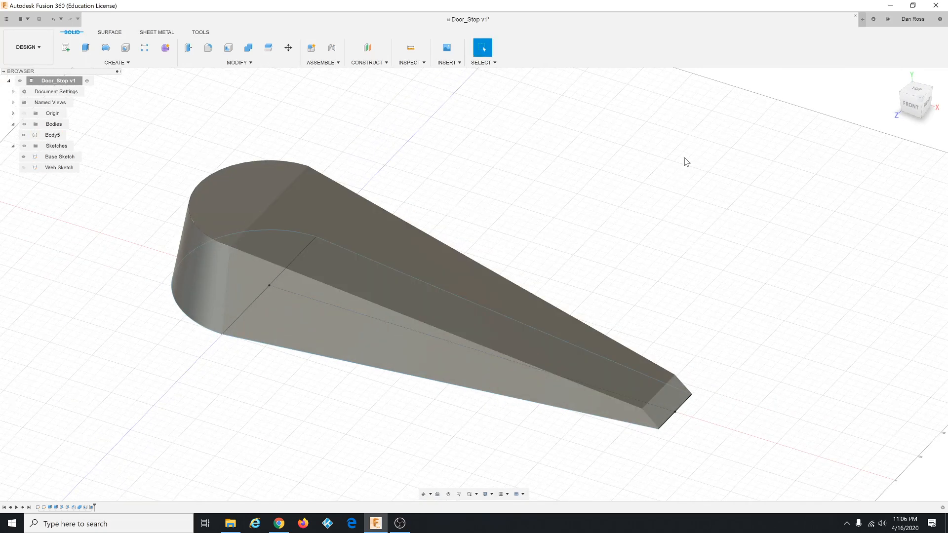